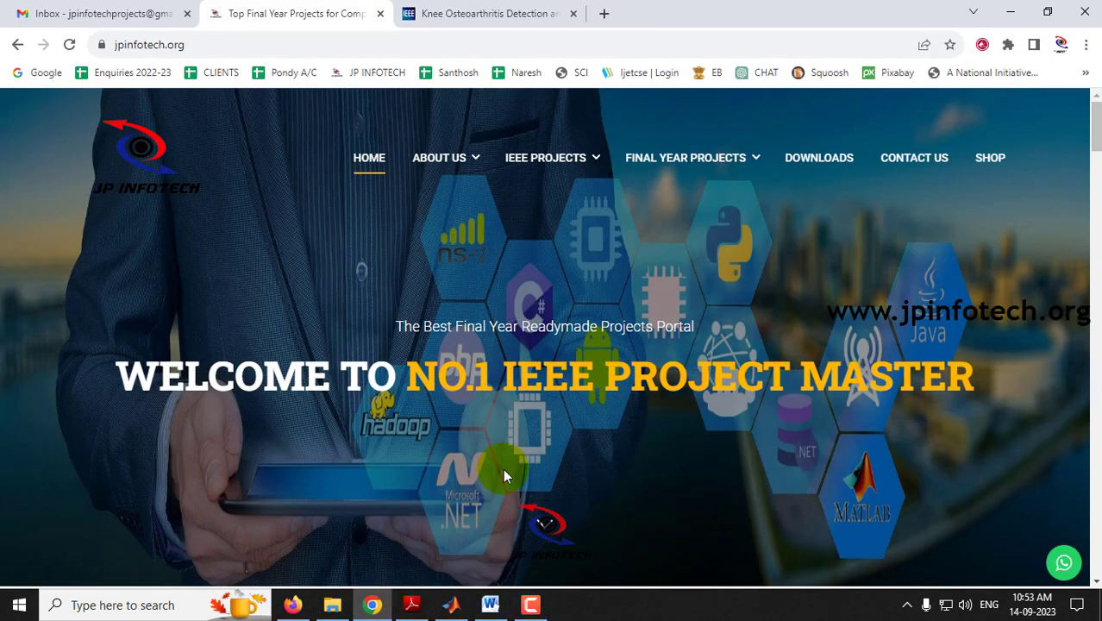
Switch to the IEEE Xplore article 'Knee Osteoarthritis Detection and Classification Using X-Rays'
{"action": "left_click", "coordinate": [457, 13]}
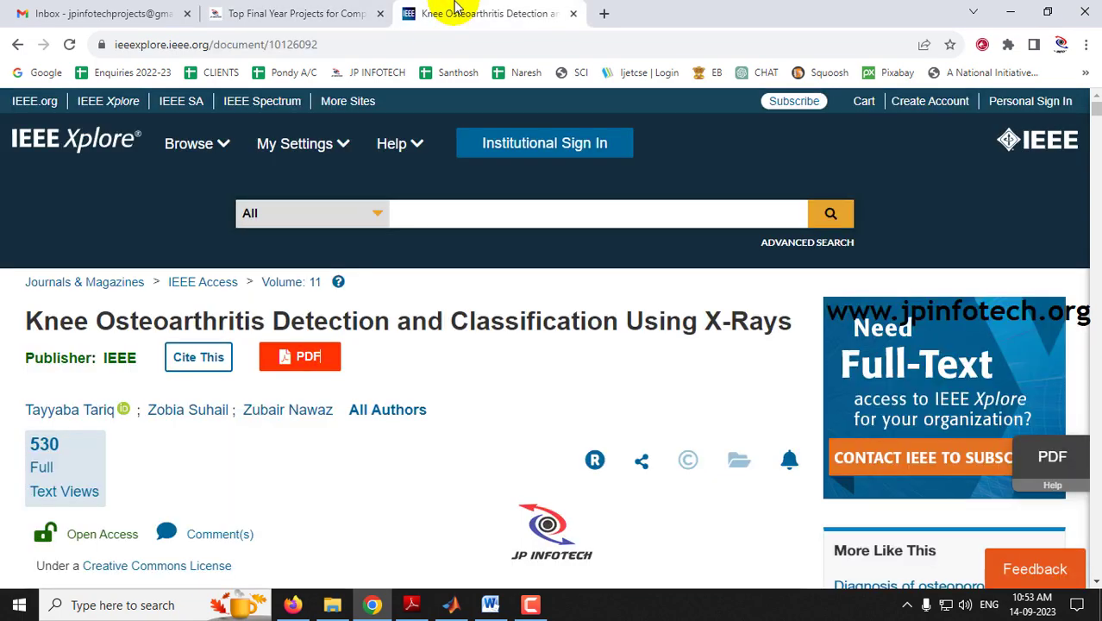
Highlight the article title and its May 2023 publication date, then switch to the PDF in Adobe Reader
{"action": "left_click_drag", "start_coordinate": [26, 320], "coordinate": [782, 322]}
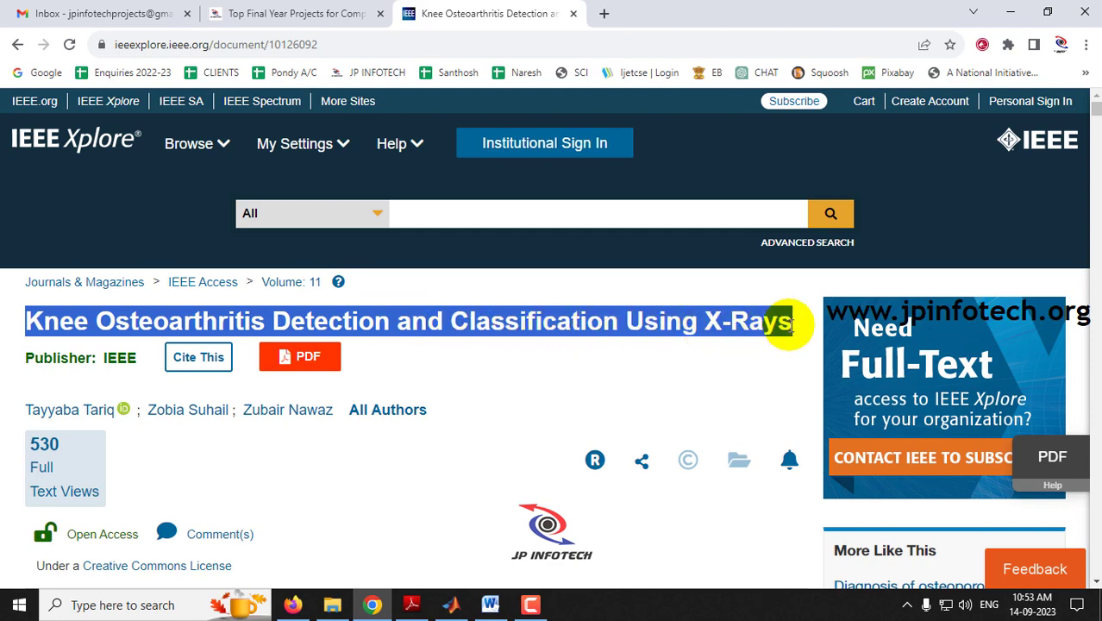
{"action": "scroll", "coordinate": [501, 407], "scroll_direction": "down", "scroll_amount": 15}
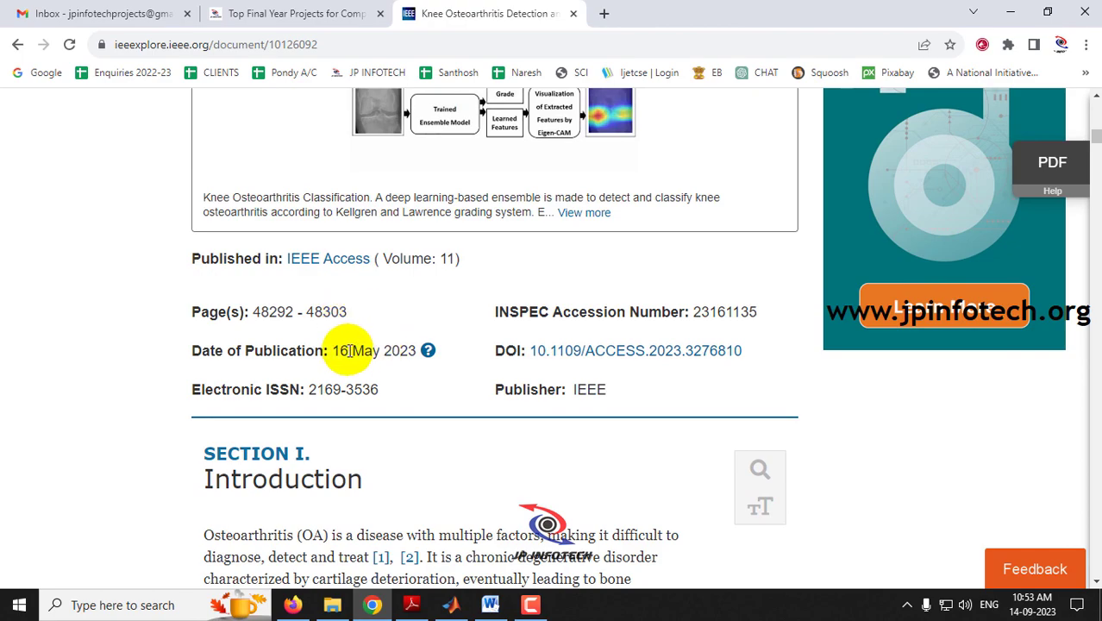
{"action": "left_click_drag", "start_coordinate": [348, 351], "coordinate": [416, 354]}
{"action": "scroll", "coordinate": [569, 313], "scroll_direction": "up", "scroll_amount": 15}
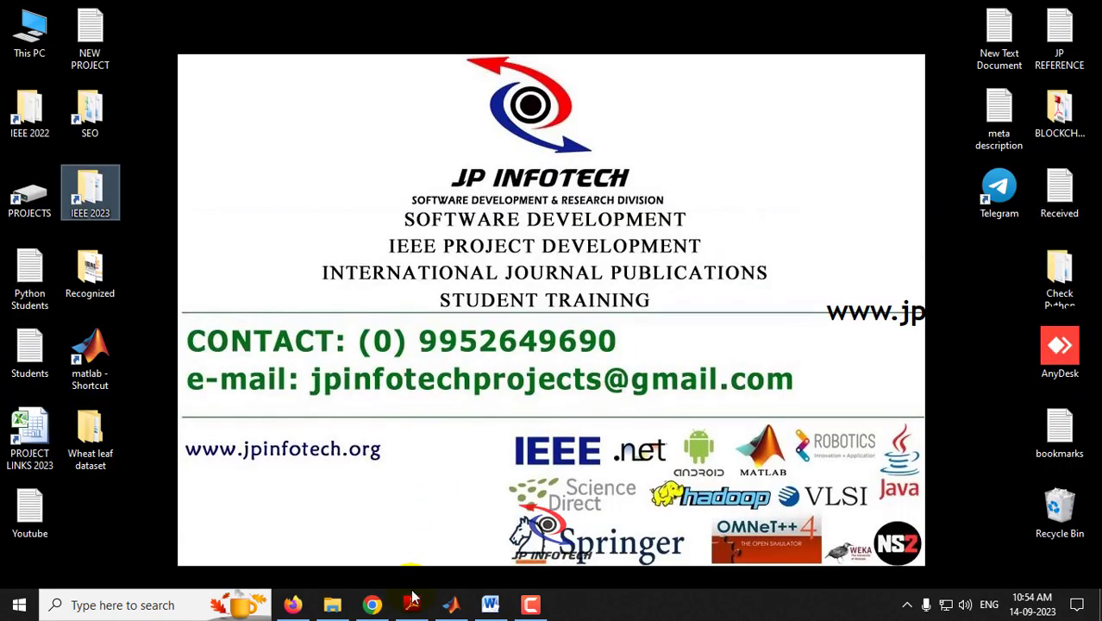
{"action": "left_click", "coordinate": [412, 606]}
Highlight 'Knee Osteoarthritis' in the PDF title, read through the abstract, then show the desktop
{"action": "scroll", "coordinate": [315, 373], "scroll_direction": "up", "scroll_amount": 2}
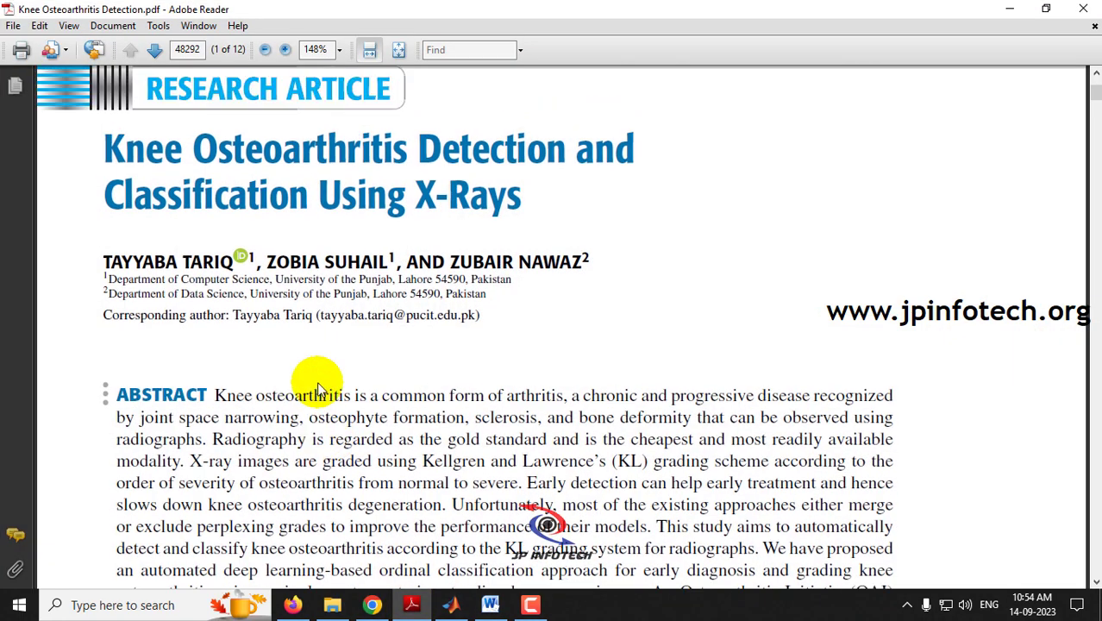
{"action": "left_click_drag", "start_coordinate": [107, 189], "coordinate": [325, 199]}
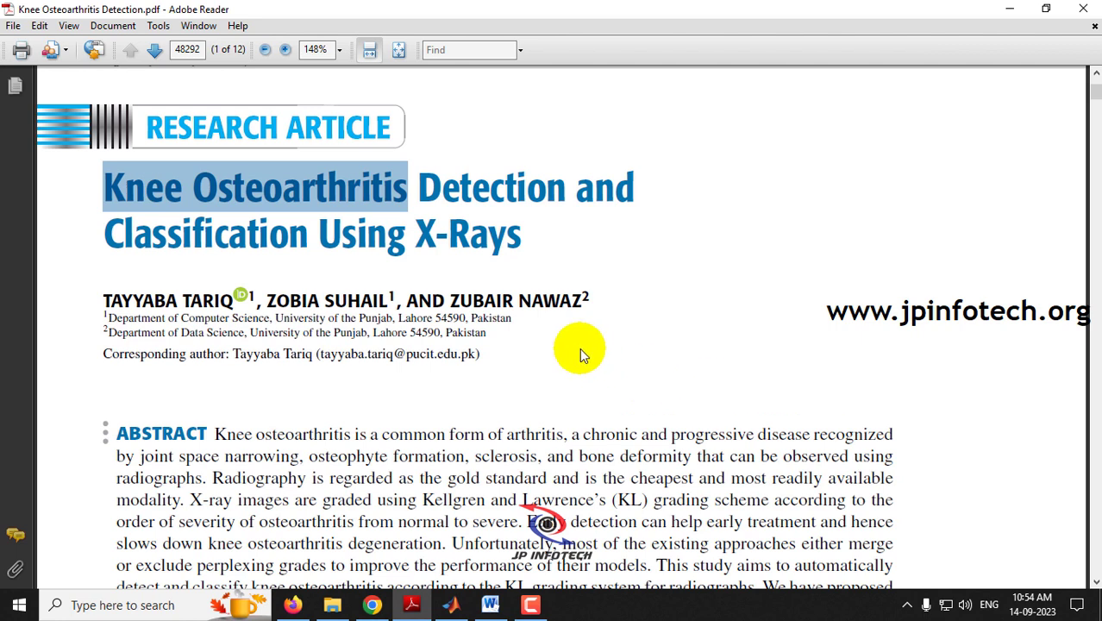
{"action": "left_click", "coordinate": [615, 272]}
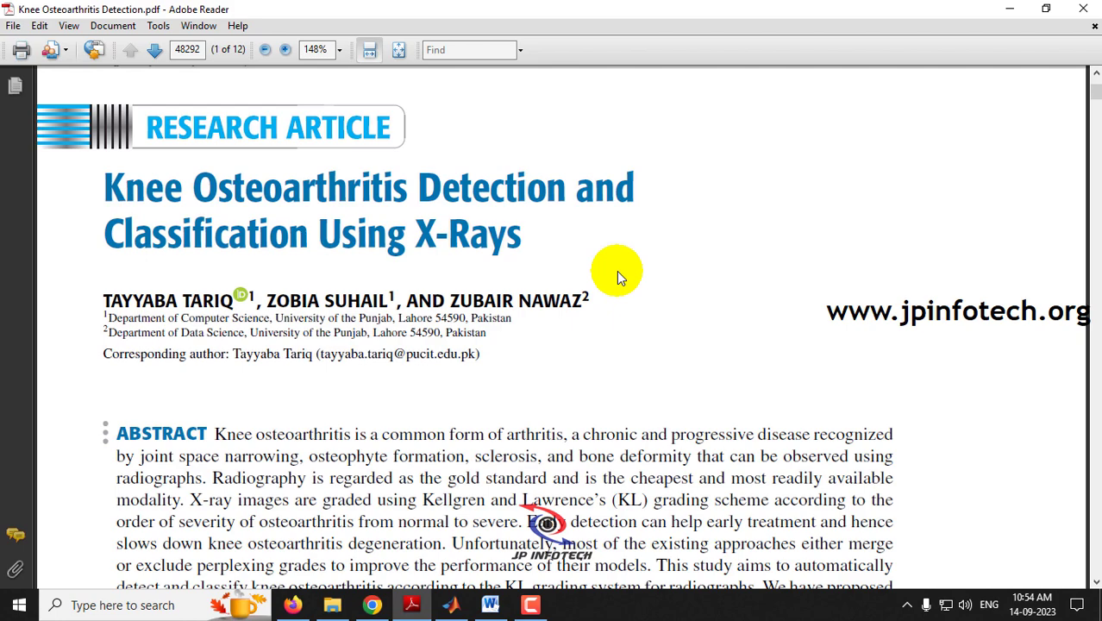
{"action": "scroll", "coordinate": [618, 276], "scroll_direction": "down", "scroll_amount": 2}
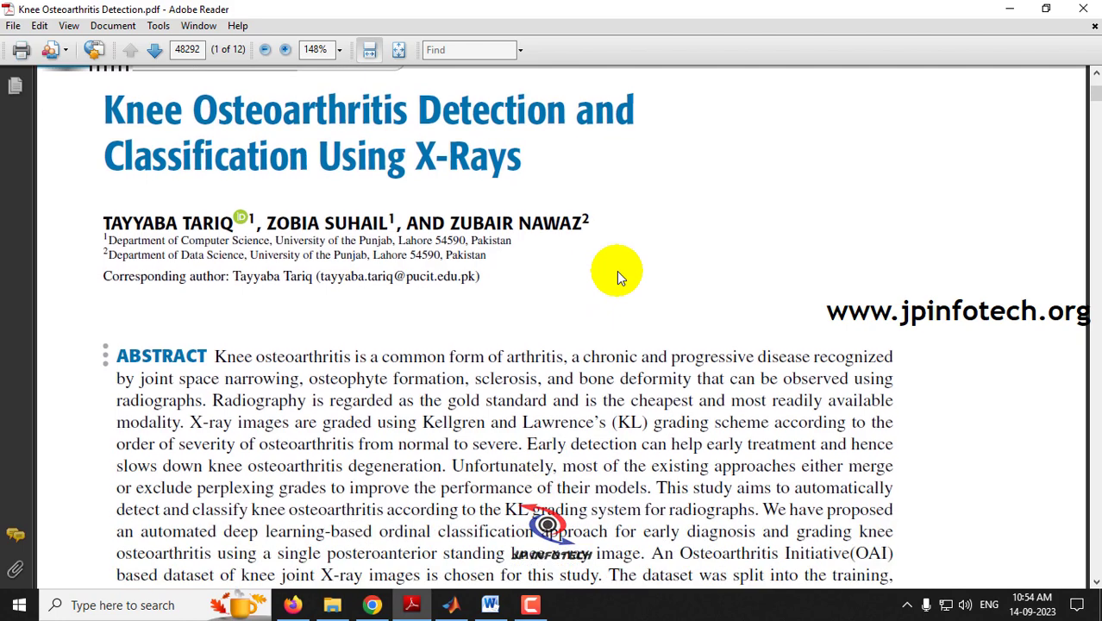
{"action": "scroll", "coordinate": [617, 274], "scroll_direction": "down", "scroll_amount": 12}
{"action": "scroll", "coordinate": [618, 274], "scroll_direction": "up", "scroll_amount": 5}
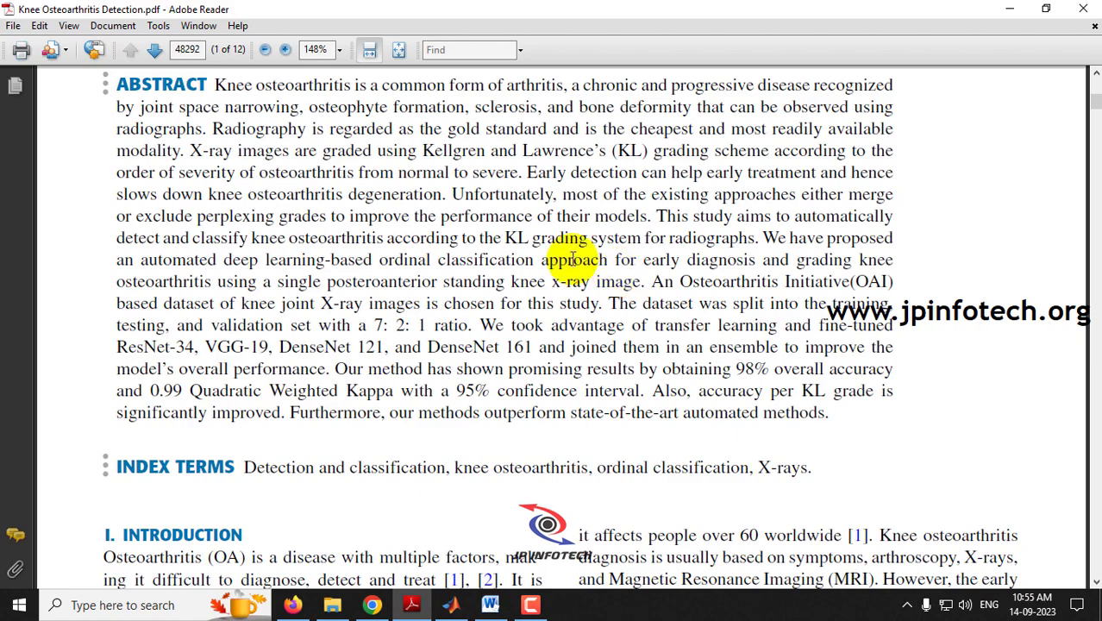
{"action": "scroll", "coordinate": [618, 273], "scroll_direction": "up", "scroll_amount": 10}
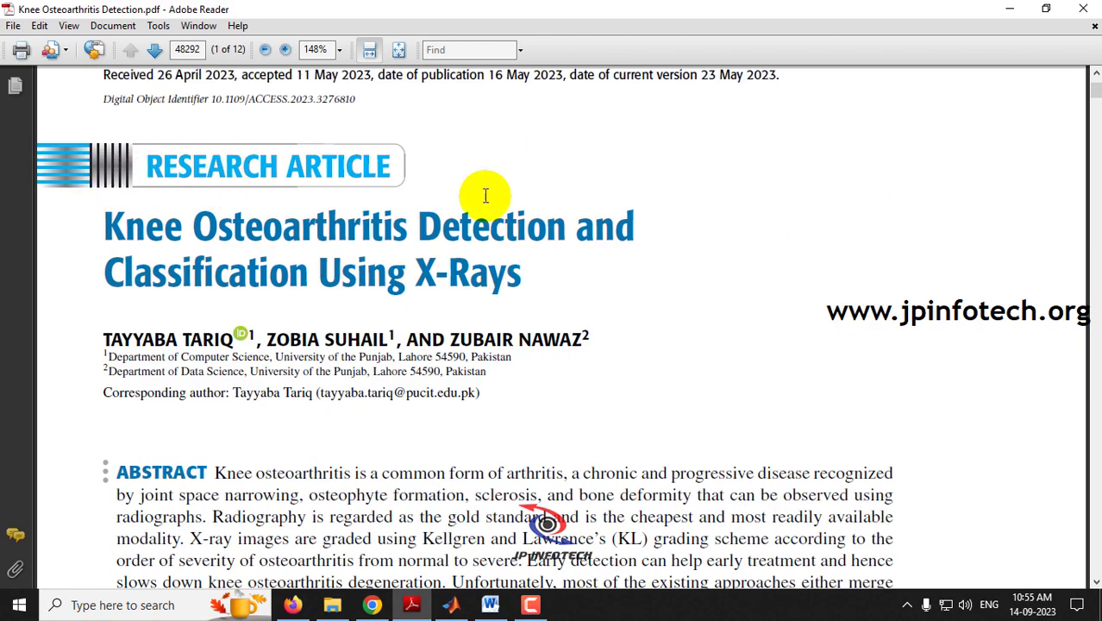
{"action": "key", "text": "super+d"}
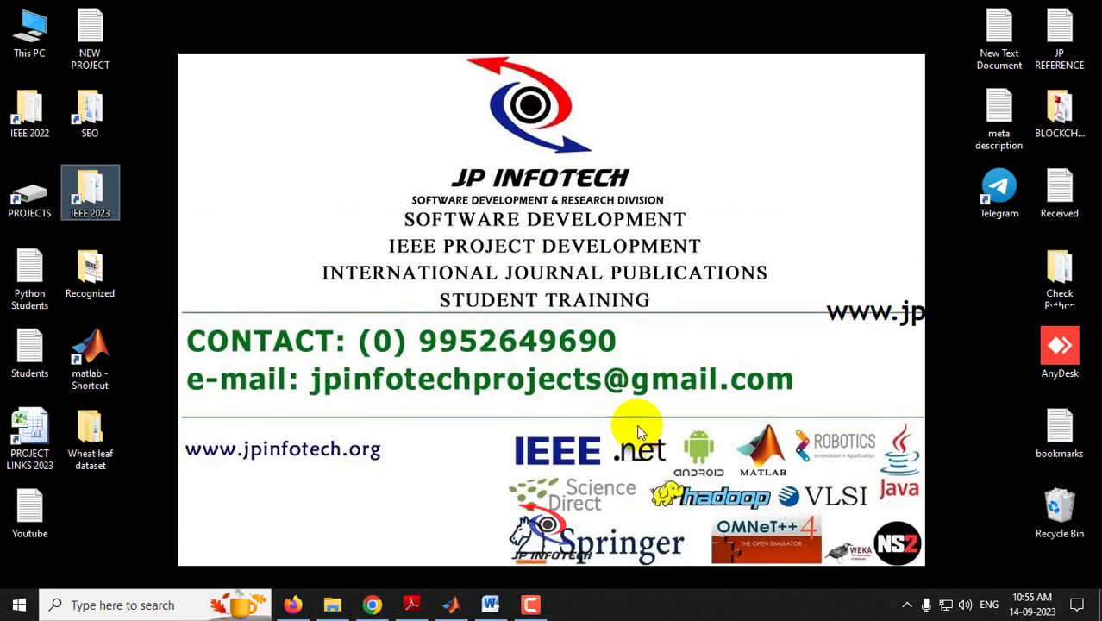
Return to the Word abstract and highlight 'Knee Osteoarthritis' and 'MATLAB'
{"action": "left_click", "coordinate": [480, 614]}
{"action": "left_click", "coordinate": [386, 283]}
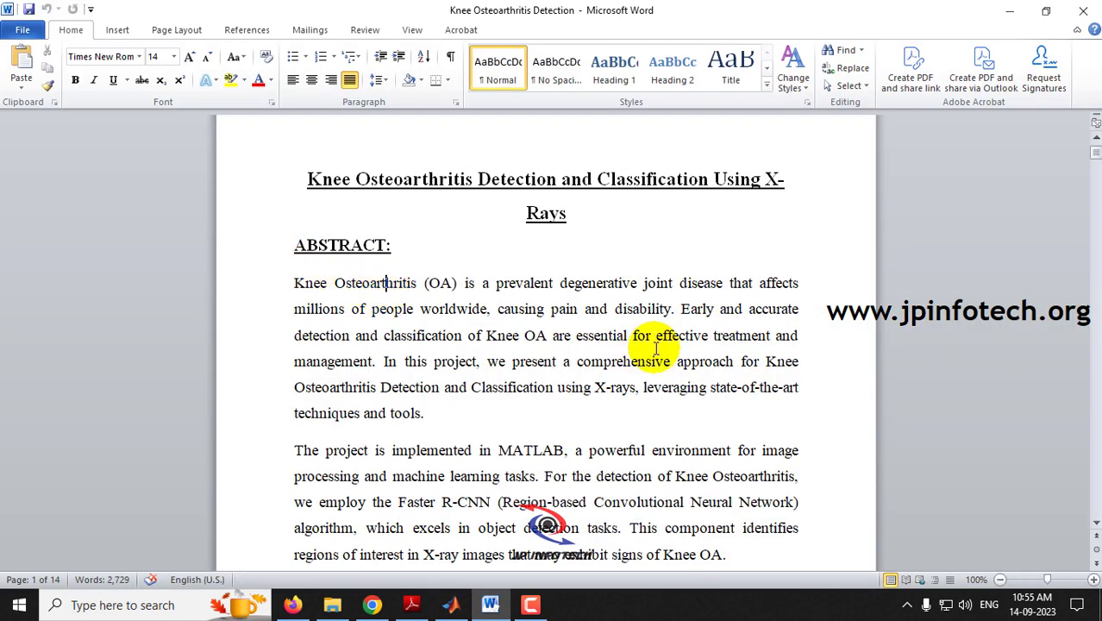
{"action": "scroll", "coordinate": [486, 348], "scroll_direction": "down", "scroll_amount": 1}
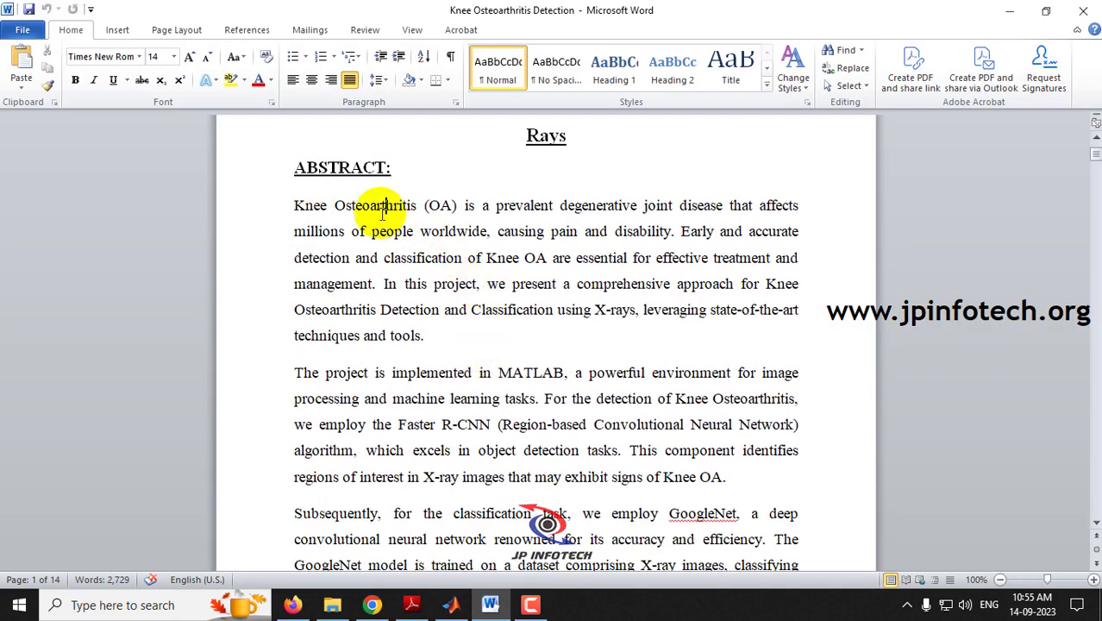
{"action": "left_click_drag", "start_coordinate": [295, 205], "coordinate": [425, 206]}
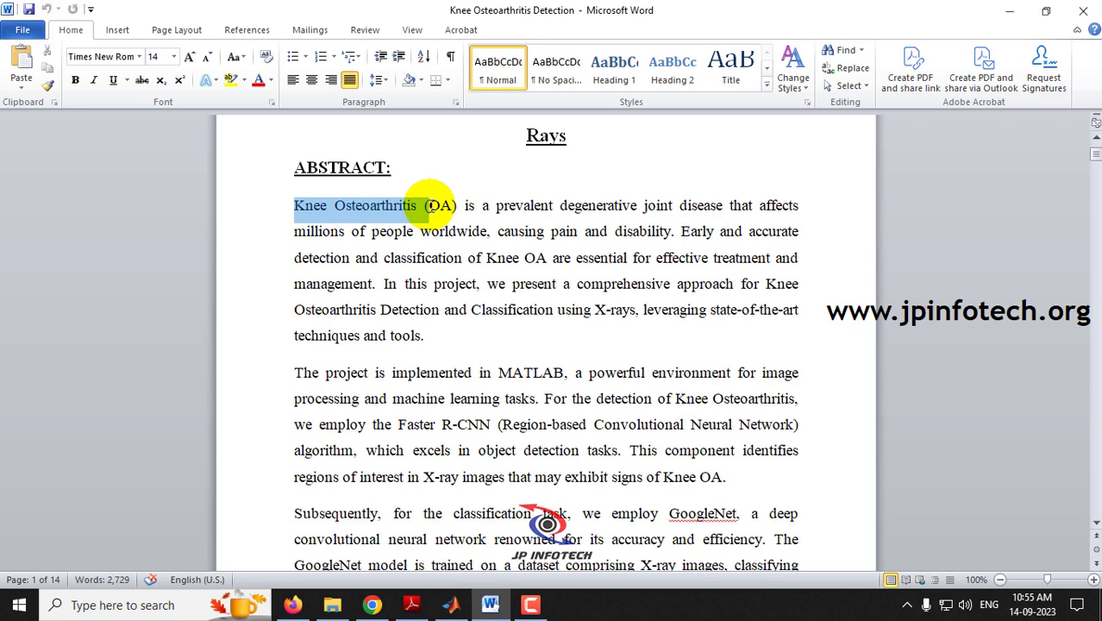
{"action": "scroll", "coordinate": [491, 290], "scroll_direction": "down", "scroll_amount": 1}
{"action": "left_click_drag", "start_coordinate": [498, 295], "coordinate": [563, 295]}
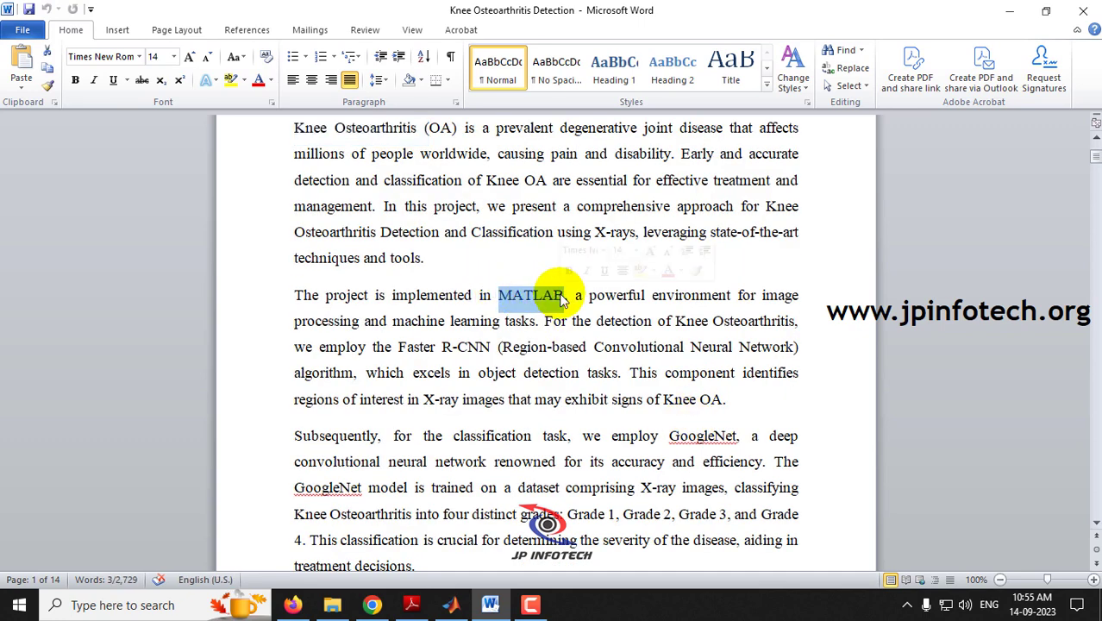
Highlight Faster R-CNN, GoogleNet and the Grade 1 to Grade 4 list in the abstract
{"action": "scroll", "coordinate": [586, 354], "scroll_direction": "down", "scroll_amount": 1}
{"action": "left_click_drag", "start_coordinate": [399, 269], "coordinate": [497, 273]}
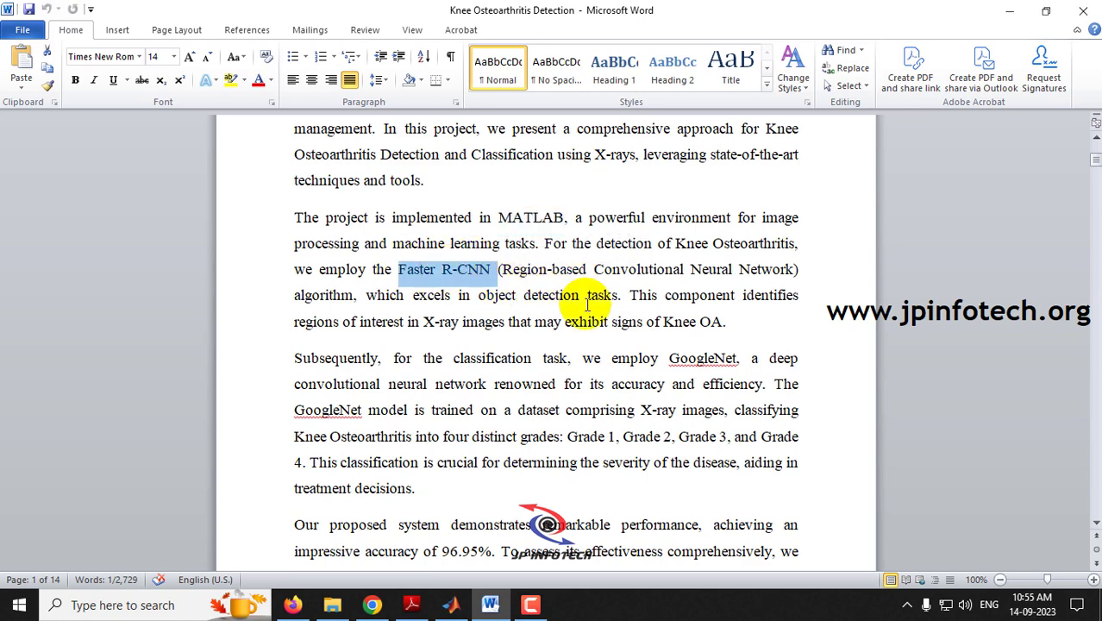
{"action": "left_click_drag", "start_coordinate": [670, 359], "coordinate": [737, 359]}
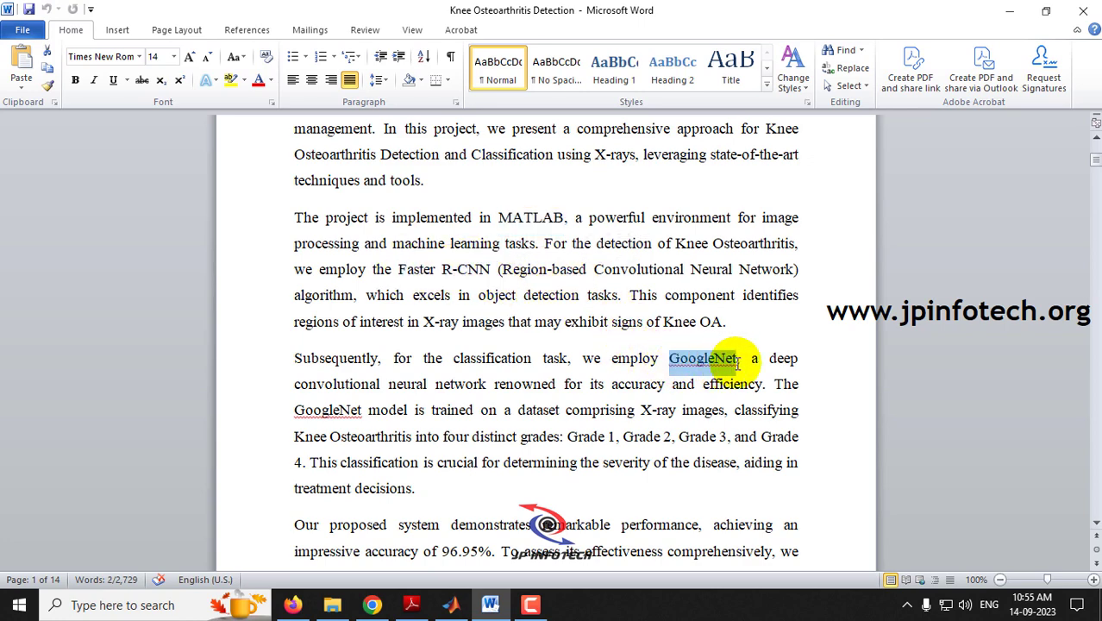
{"action": "left_click_drag", "start_coordinate": [399, 269], "coordinate": [492, 269]}
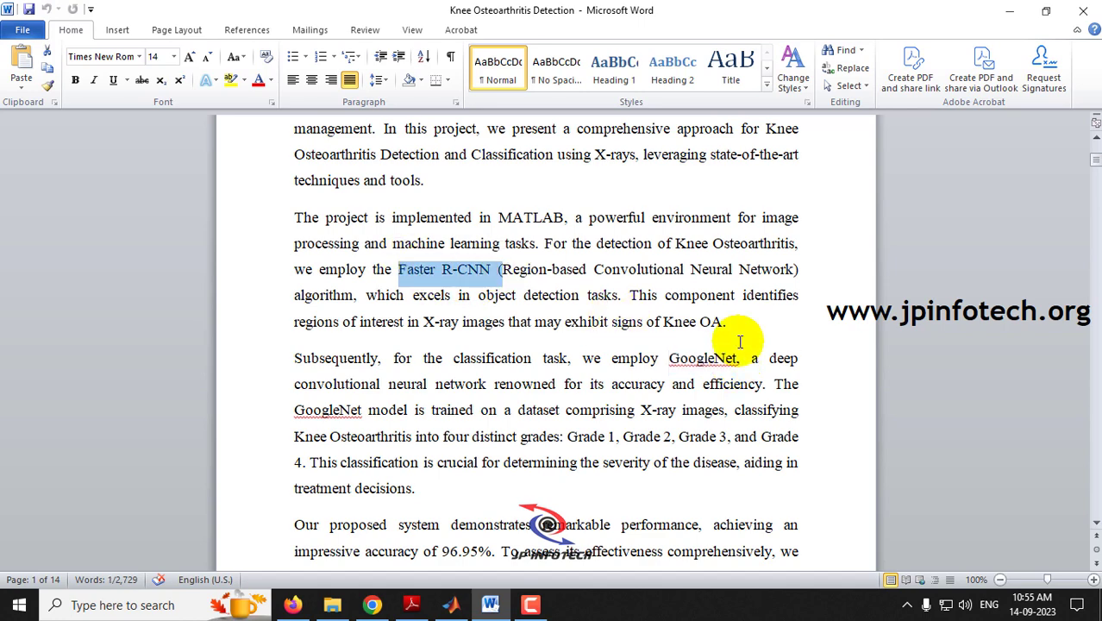
{"action": "left_click_drag", "start_coordinate": [669, 358], "coordinate": [739, 359]}
{"action": "left_click_drag", "start_coordinate": [399, 271], "coordinate": [485, 272]}
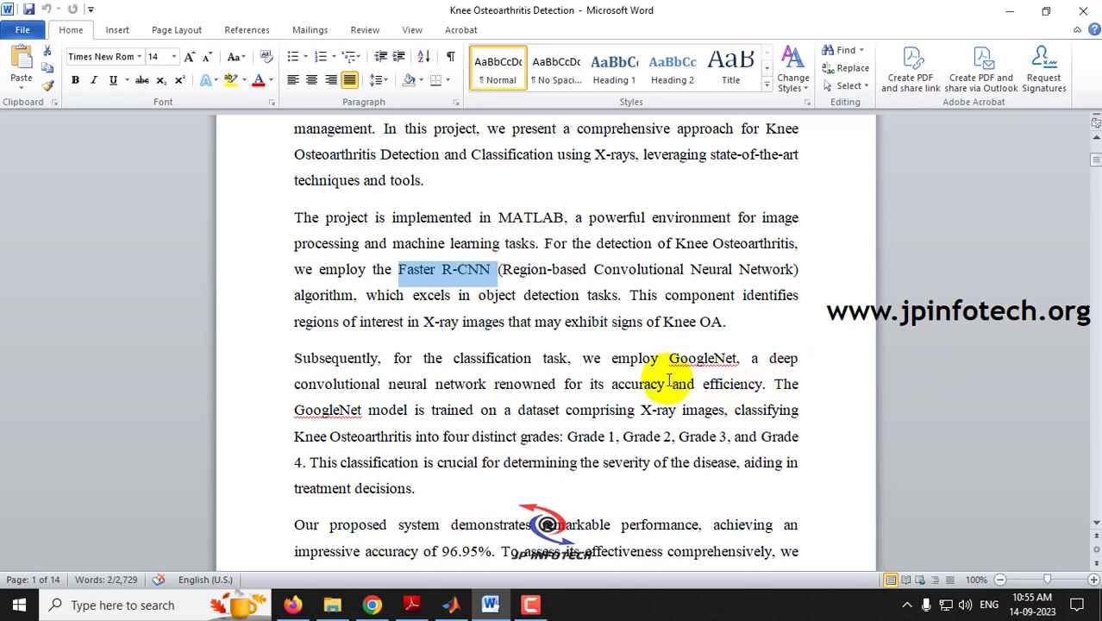
{"action": "left_click_drag", "start_coordinate": [569, 440], "coordinate": [302, 463]}
{"action": "left_click_drag", "start_coordinate": [670, 358], "coordinate": [737, 359]}
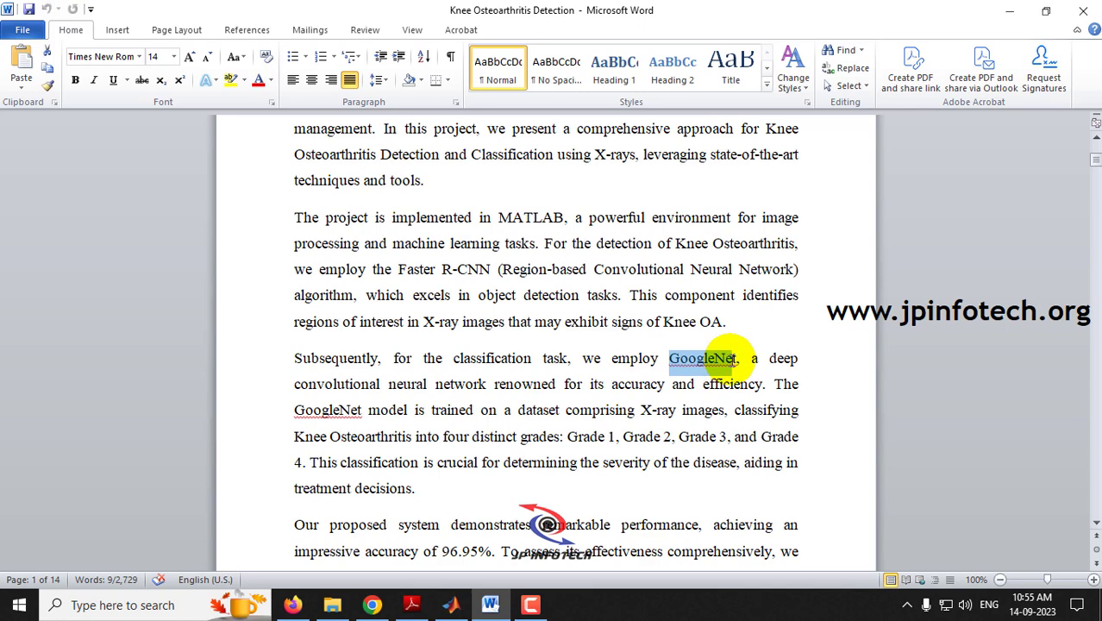
{"action": "scroll", "coordinate": [707, 362], "scroll_direction": "up", "scroll_amount": 1}
{"action": "scroll", "coordinate": [552, 337], "scroll_direction": "down", "scroll_amount": 2}
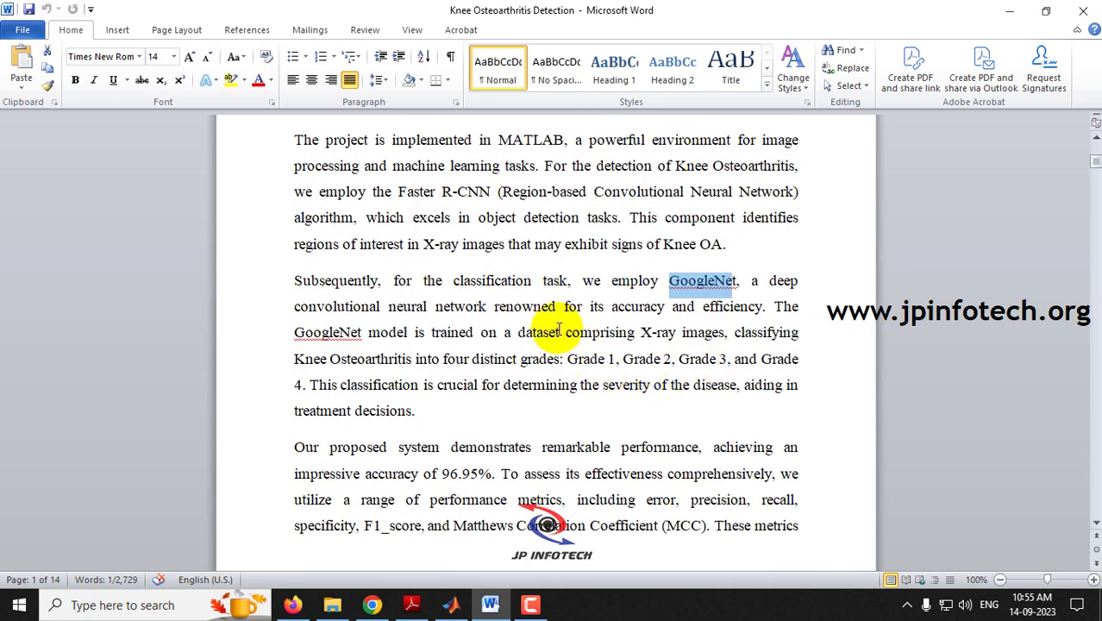
Point out GoogleNet and the 96.95% accuracy figure in the abstract
{"action": "scroll", "coordinate": [516, 252], "scroll_direction": "down", "scroll_amount": 3}
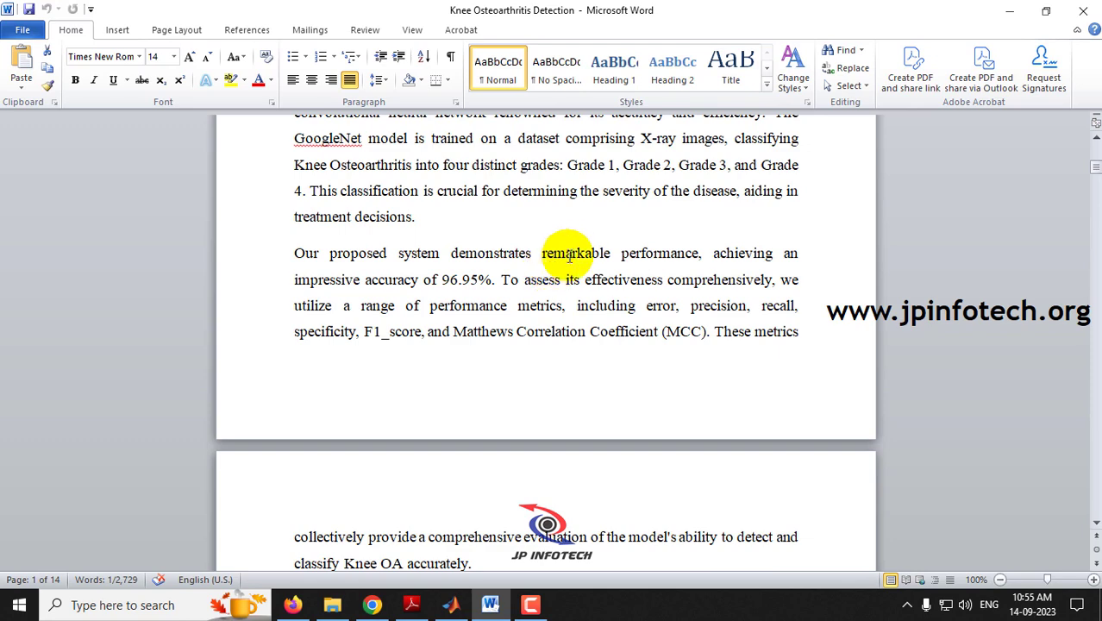
{"action": "scroll", "coordinate": [660, 312], "scroll_direction": "up", "scroll_amount": 2}
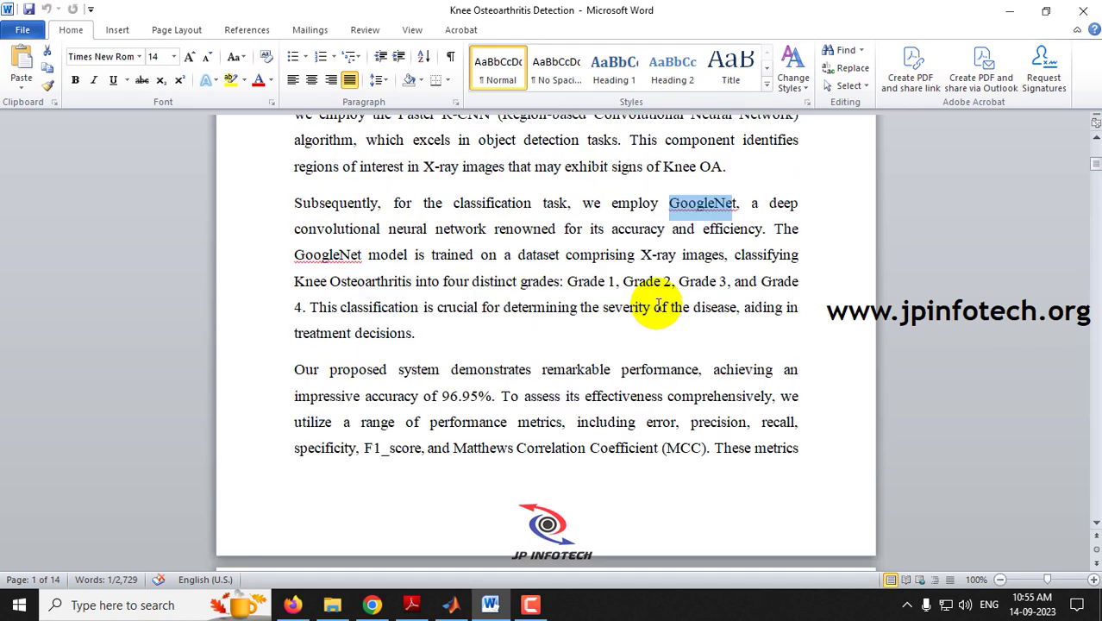
{"action": "left_click", "coordinate": [672, 204]}
{"action": "double_click", "coordinate": [678, 205]}
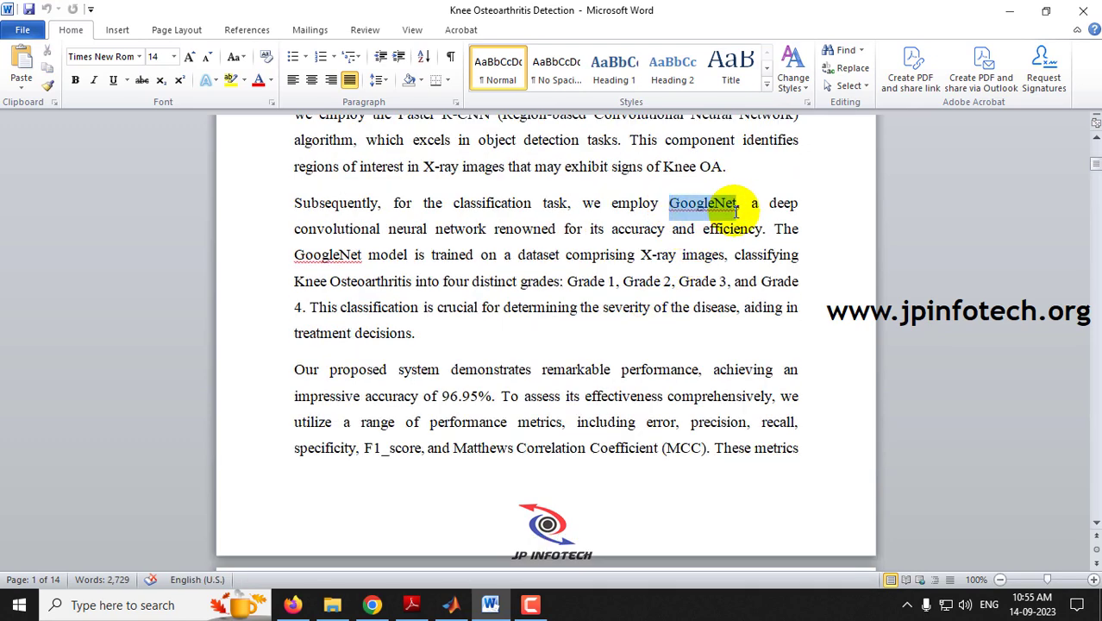
{"action": "left_click_drag", "start_coordinate": [442, 397], "coordinate": [497, 400]}
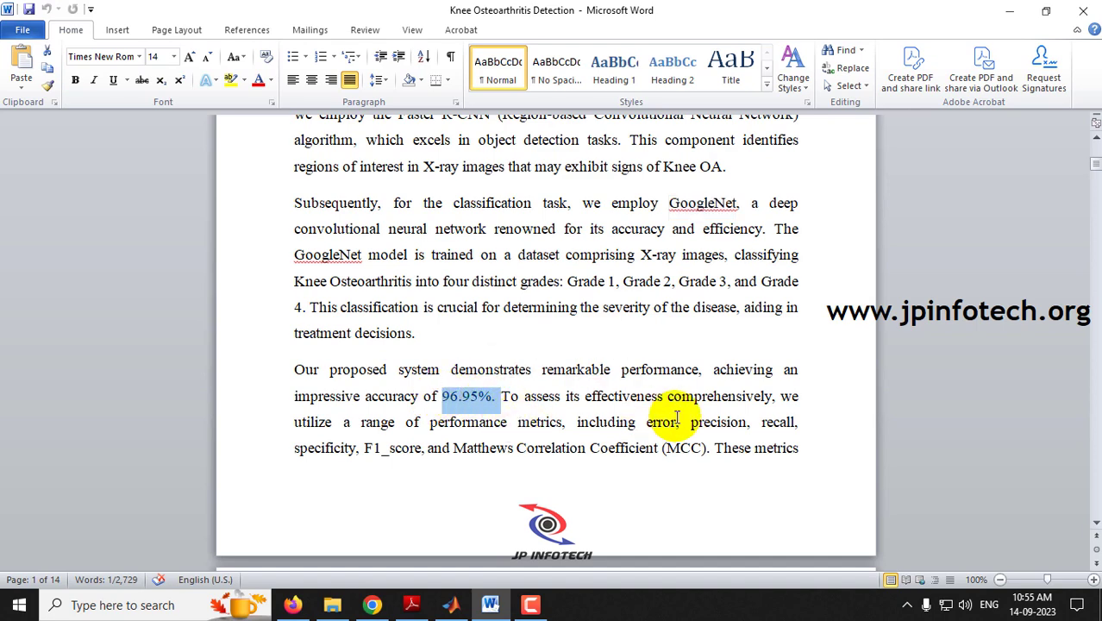
Point out 'error' among the performance metrics and read on to the EXISTING SYSTEM heading
{"action": "scroll", "coordinate": [621, 371], "scroll_direction": "down", "scroll_amount": 2}
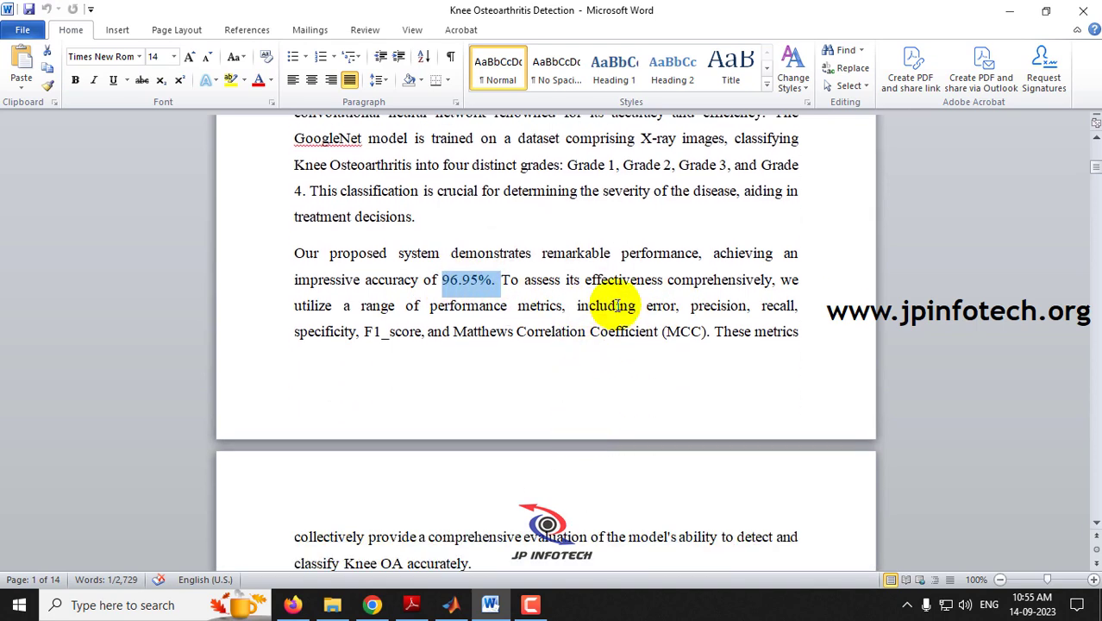
{"action": "scroll", "coordinate": [647, 308], "scroll_direction": "down", "scroll_amount": 1}
{"action": "double_click", "coordinate": [659, 228]}
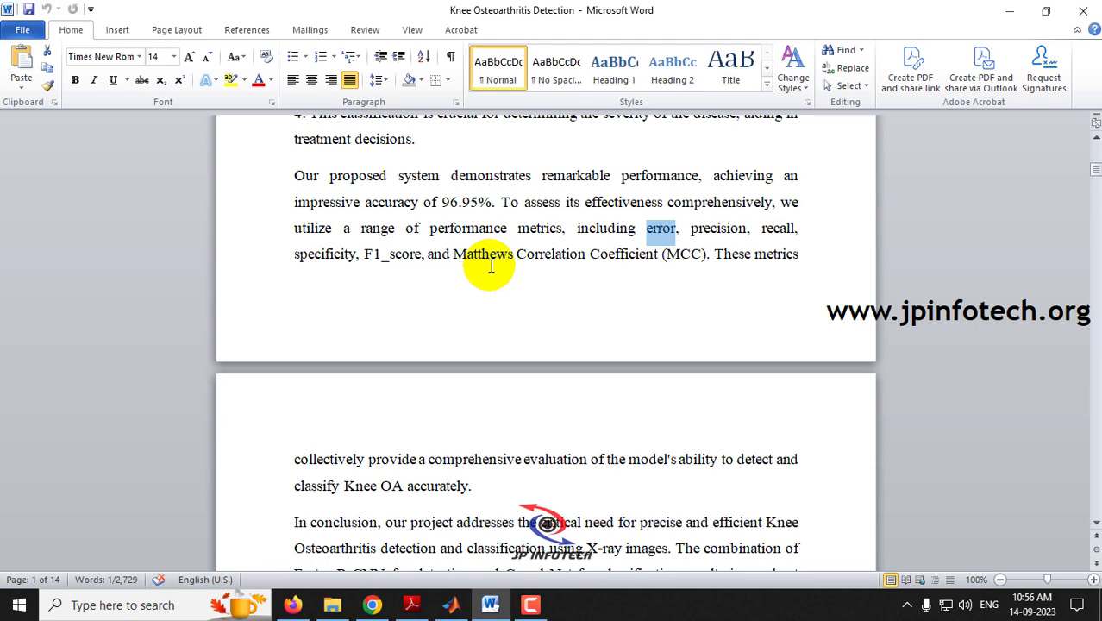
{"action": "scroll", "coordinate": [494, 267], "scroll_direction": "down", "scroll_amount": 4}
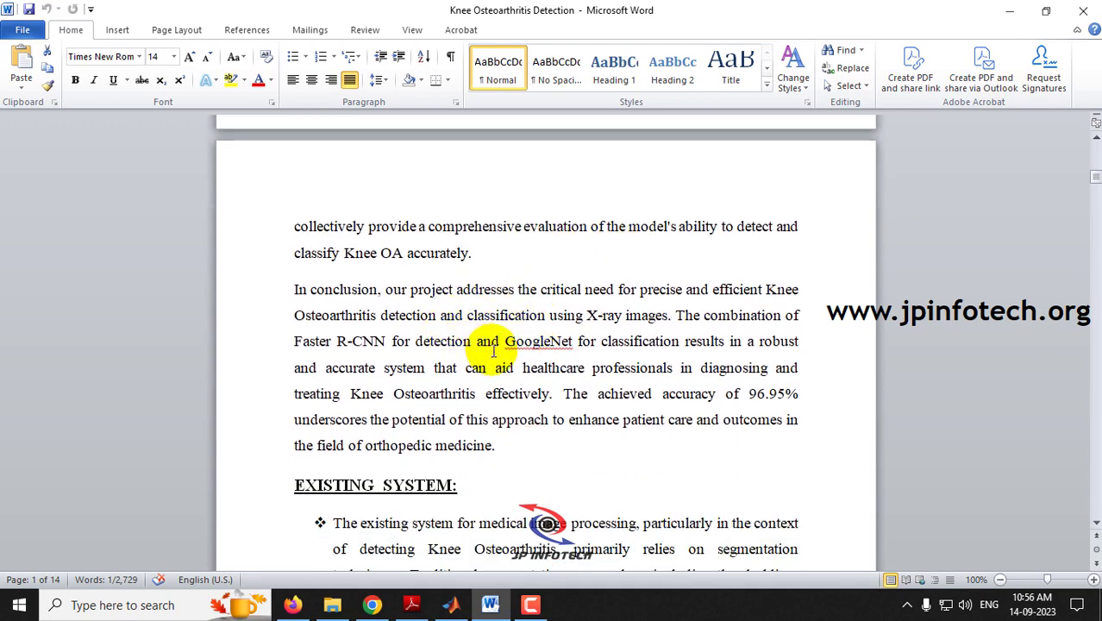
{"action": "scroll", "coordinate": [409, 362], "scroll_direction": "down", "scroll_amount": 1}
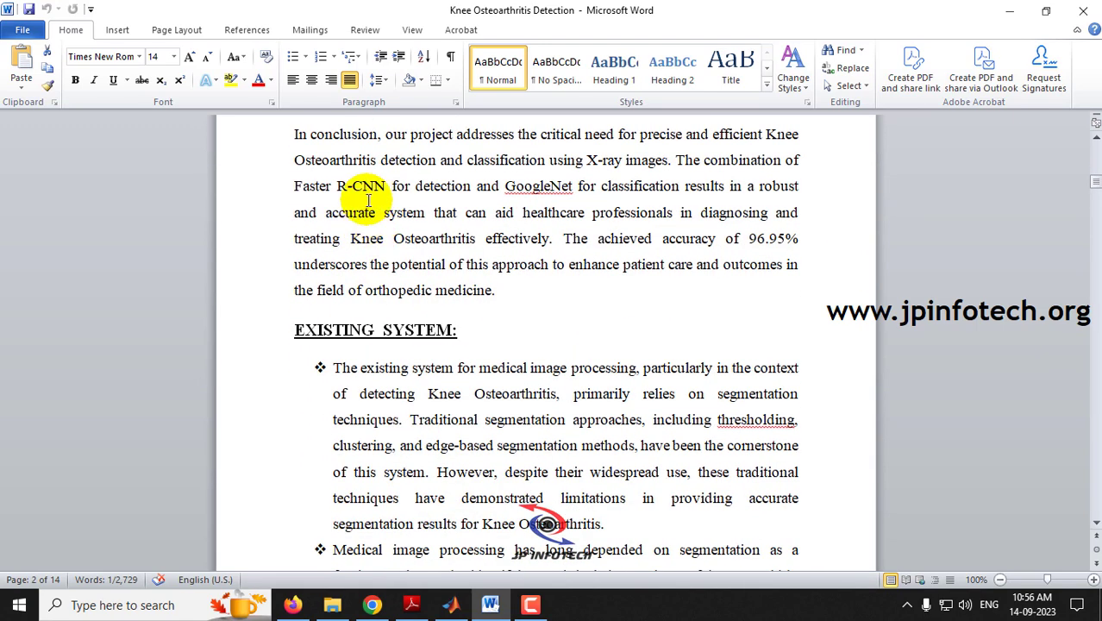
{"action": "scroll", "coordinate": [355, 209], "scroll_direction": "down", "scroll_amount": 2}
Highlight the headings and key lines of the existing and proposed system sections
{"action": "left_click_drag", "start_coordinate": [295, 176], "coordinate": [482, 174]}
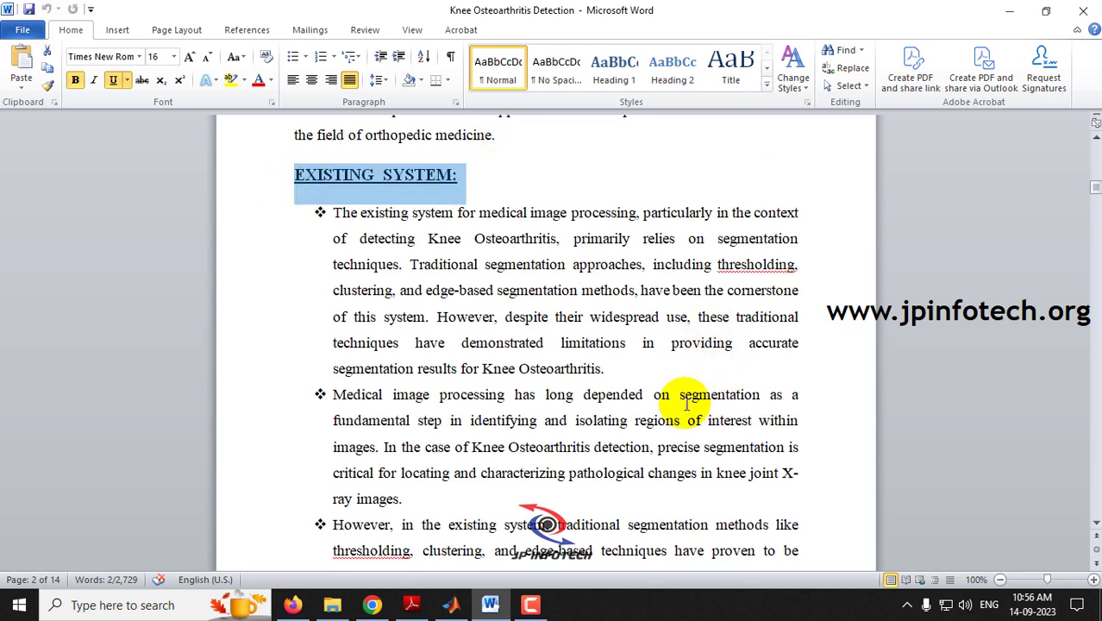
{"action": "scroll", "coordinate": [679, 404], "scroll_direction": "down", "scroll_amount": 10}
{"action": "scroll", "coordinate": [677, 407], "scroll_direction": "down", "scroll_amount": 5}
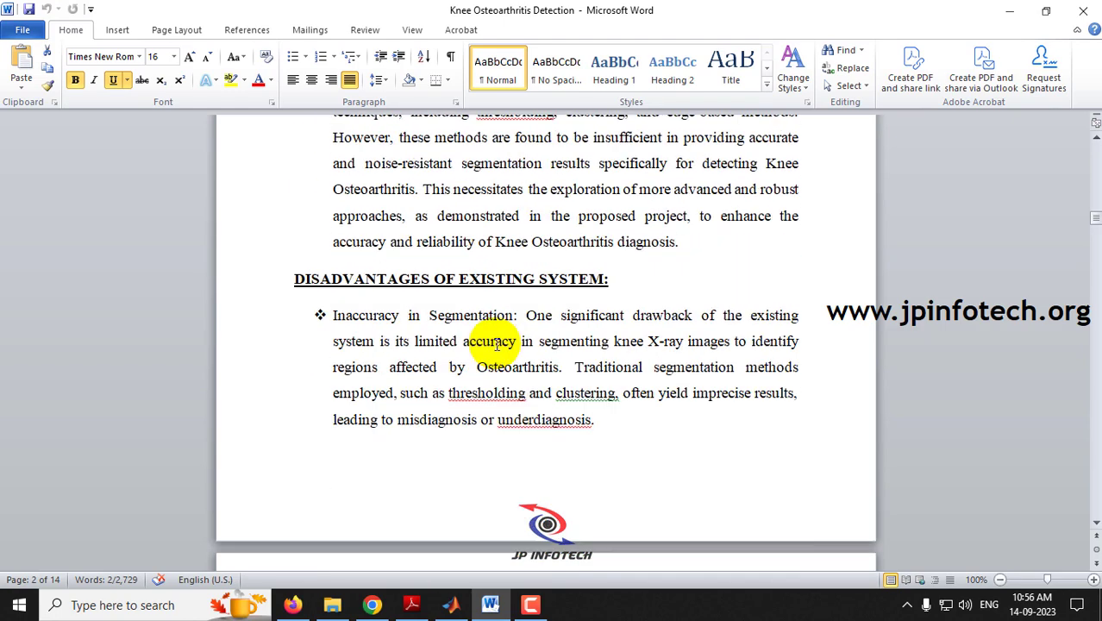
{"action": "left_click_drag", "start_coordinate": [294, 243], "coordinate": [623, 246]}
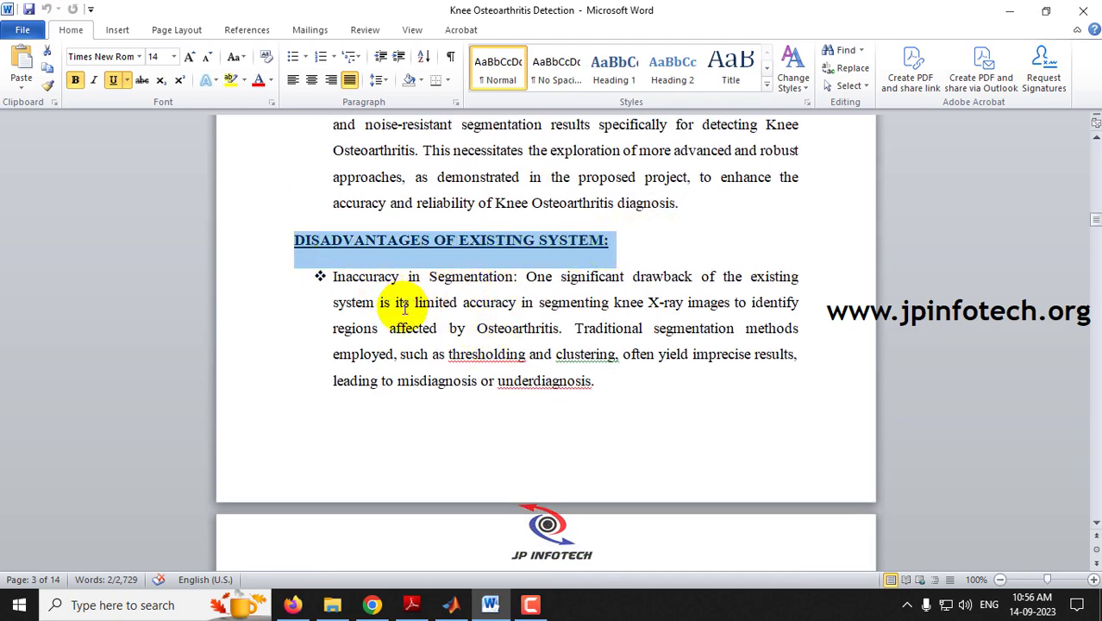
{"action": "scroll", "coordinate": [406, 289], "scroll_direction": "down", "scroll_amount": 20}
{"action": "scroll", "coordinate": [421, 312], "scroll_direction": "down", "scroll_amount": 20}
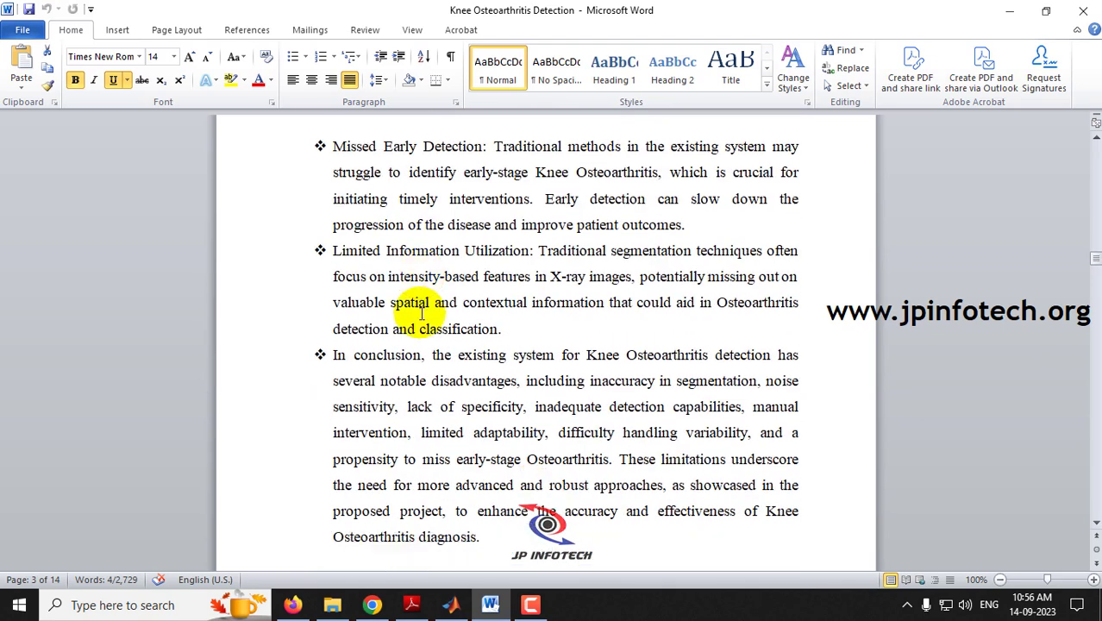
{"action": "left_click_drag", "start_coordinate": [267, 236], "coordinate": [418, 248]}
{"action": "scroll", "coordinate": [456, 308], "scroll_direction": "down", "scroll_amount": 3}
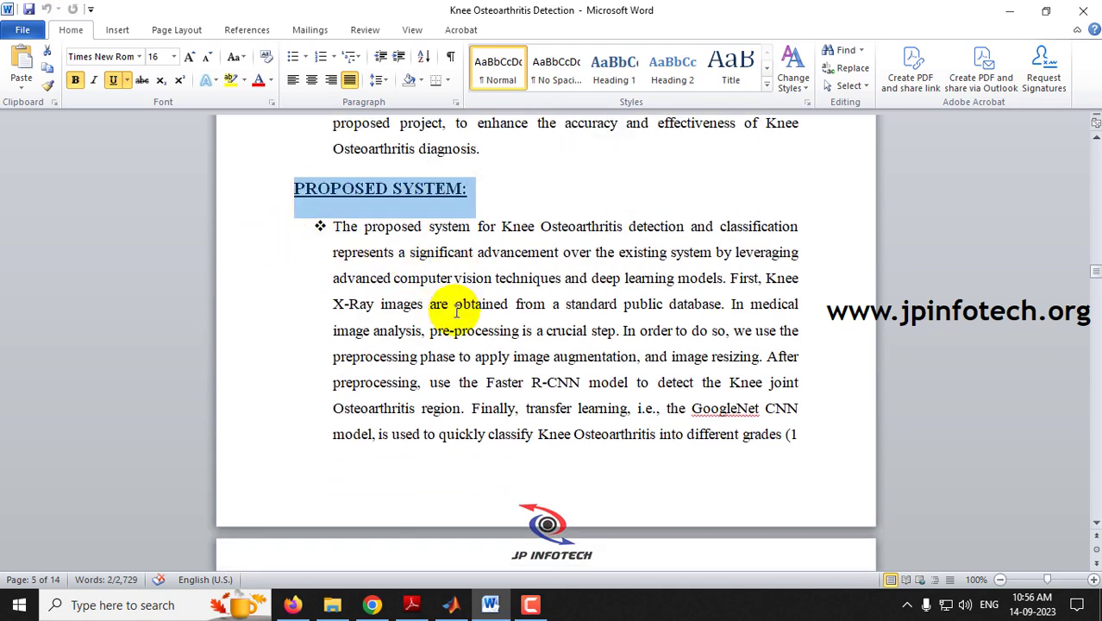
{"action": "scroll", "coordinate": [552, 312], "scroll_direction": "down", "scroll_amount": 10}
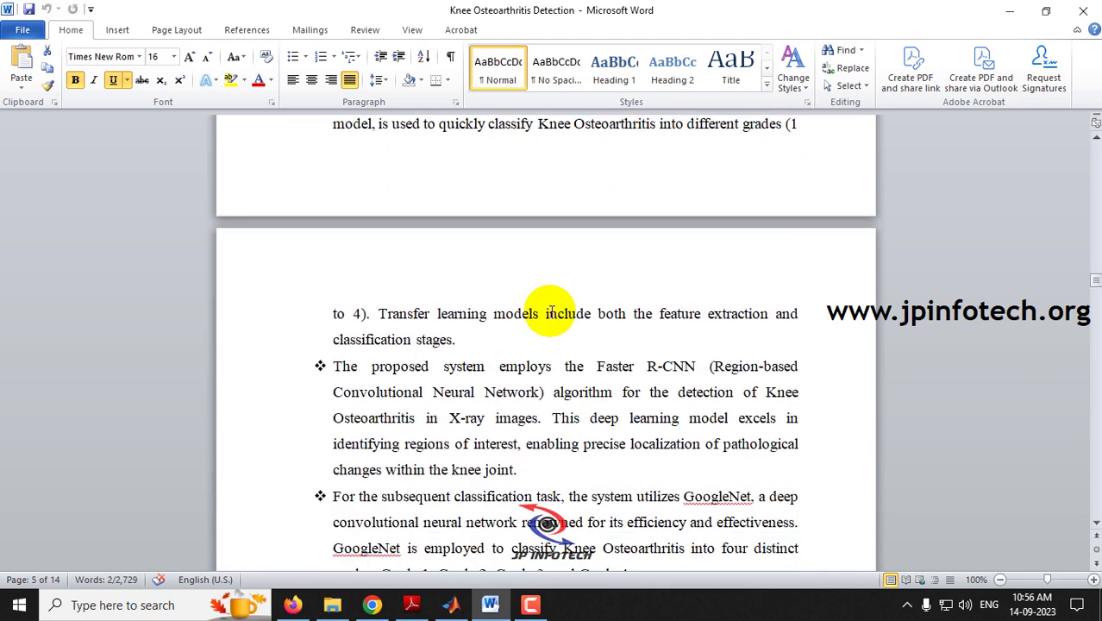
Highlight Faster R-CNN, GoogleNet and Grade 1 to Grade 4 in the proposed-system bullets, reaching ADVANTAGES
{"action": "left_click_drag", "start_coordinate": [597, 212], "coordinate": [693, 214]}
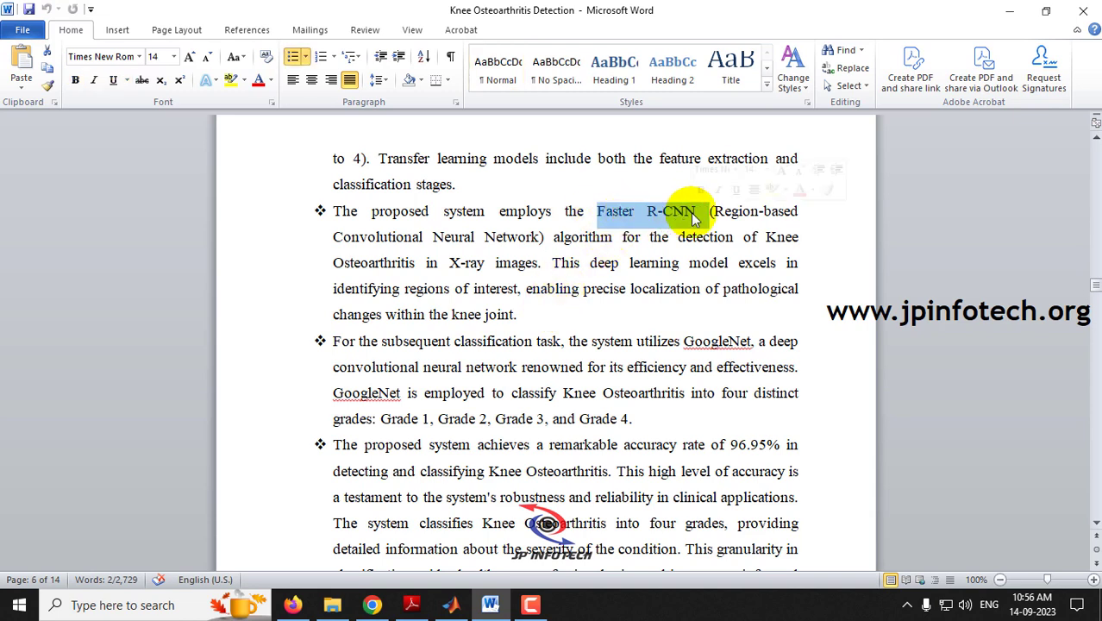
{"action": "left_click_drag", "start_coordinate": [684, 342], "coordinate": [752, 350]}
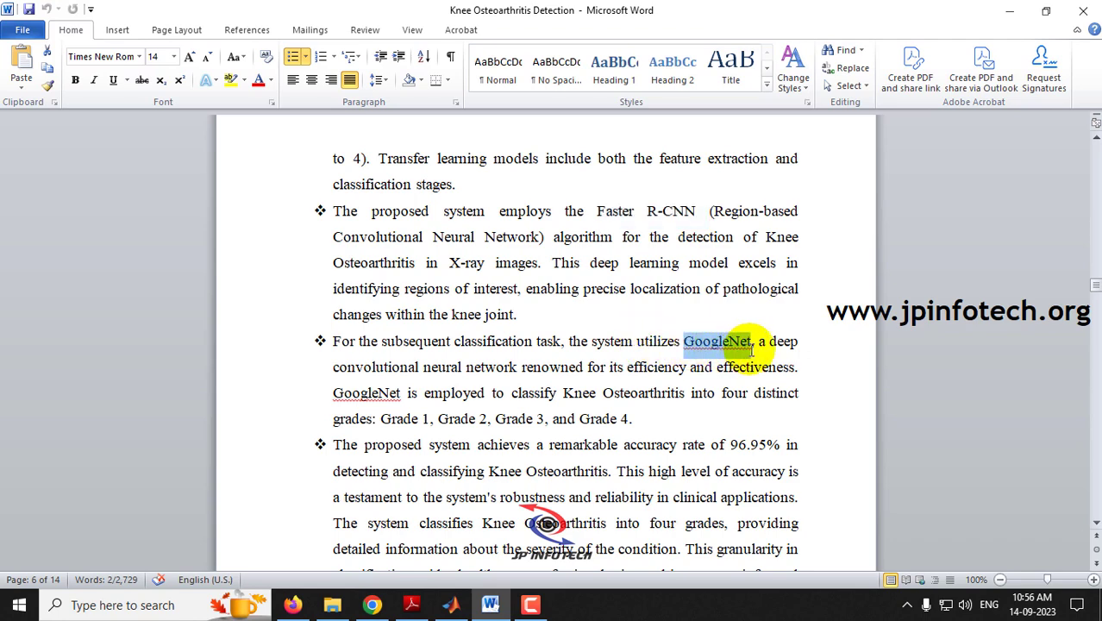
{"action": "scroll", "coordinate": [496, 371], "scroll_direction": "down", "scroll_amount": 3}
{"action": "left_click_drag", "start_coordinate": [382, 265], "coordinate": [637, 264]}
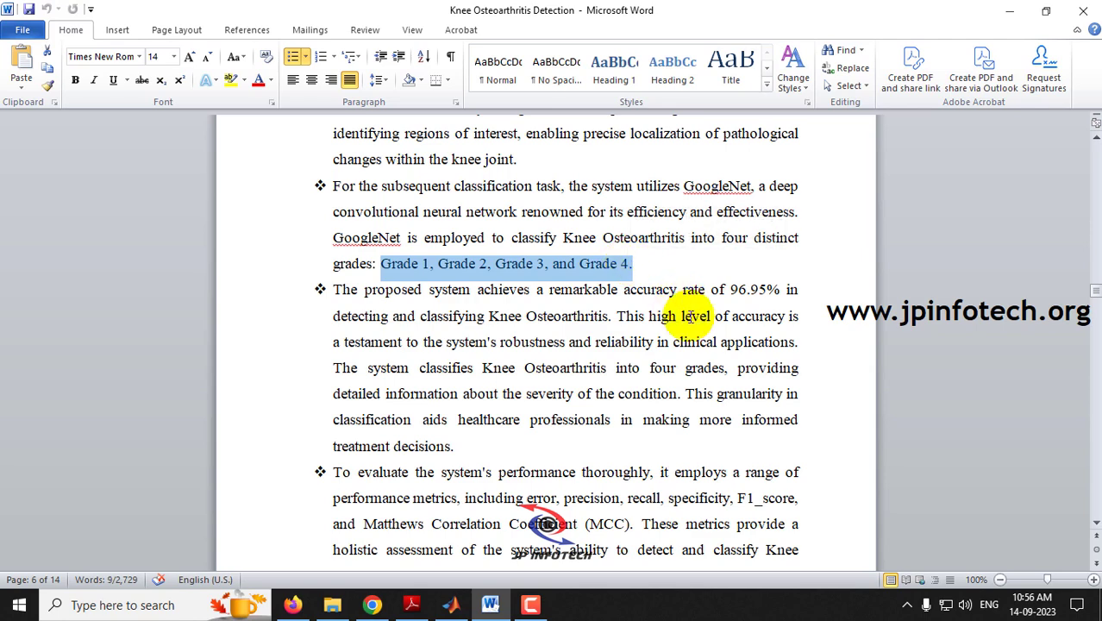
{"action": "scroll", "coordinate": [655, 310], "scroll_direction": "down", "scroll_amount": 3}
{"action": "left_click_drag", "start_coordinate": [335, 318], "coordinate": [493, 424]}
{"action": "scroll", "coordinate": [513, 411], "scroll_direction": "down", "scroll_amount": 6}
{"action": "scroll", "coordinate": [512, 412], "scroll_direction": "down", "scroll_amount": 7}
{"action": "left_click_drag", "start_coordinate": [281, 173], "coordinate": [516, 172]}
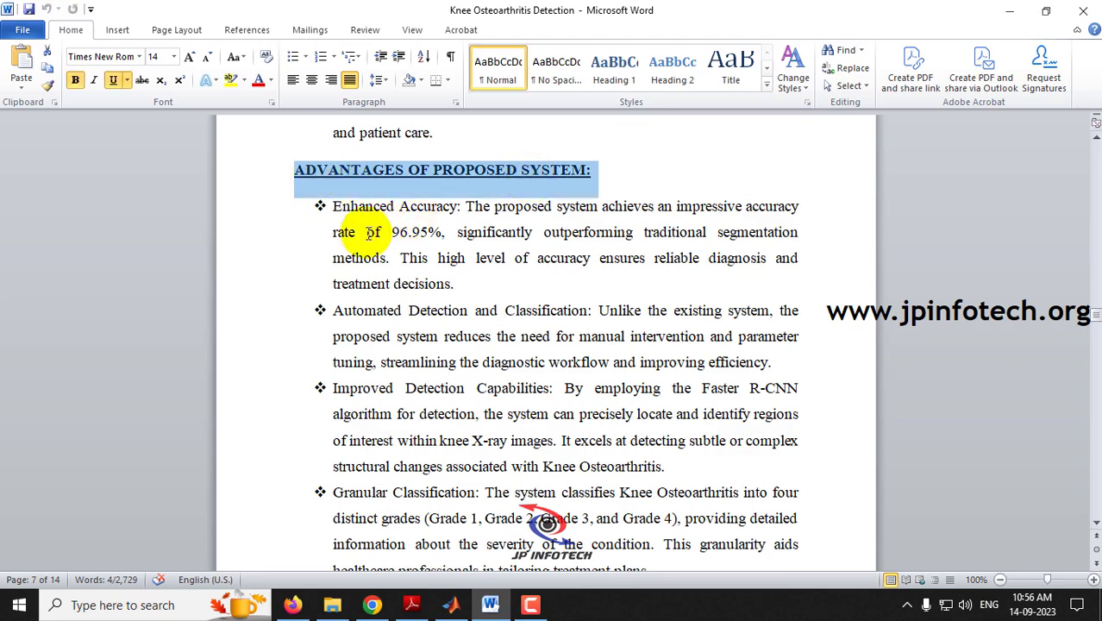
Point out the flowchart's Preprocessing (Resizing) and Knee Osteoarthritis Detection steps, then reach MODULES
{"action": "scroll", "coordinate": [371, 233], "scroll_direction": "down", "scroll_amount": 20}
{"action": "scroll", "coordinate": [384, 265], "scroll_direction": "down", "scroll_amount": 2}
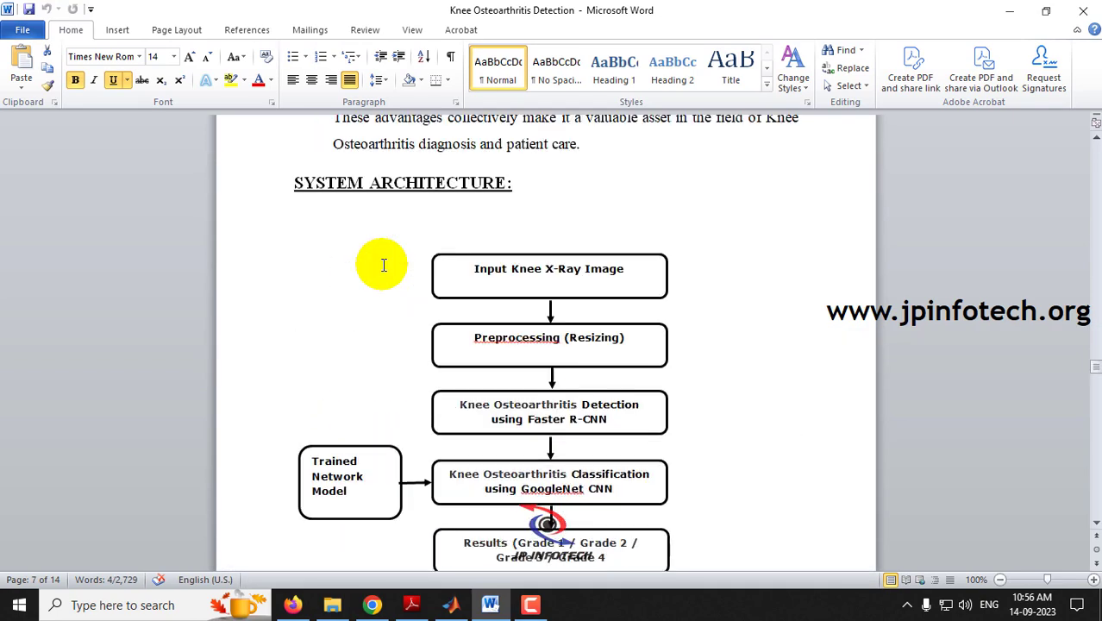
{"action": "left_click_drag", "start_coordinate": [300, 184], "coordinate": [586, 209]}
{"action": "scroll", "coordinate": [591, 209], "scroll_direction": "down", "scroll_amount": 1}
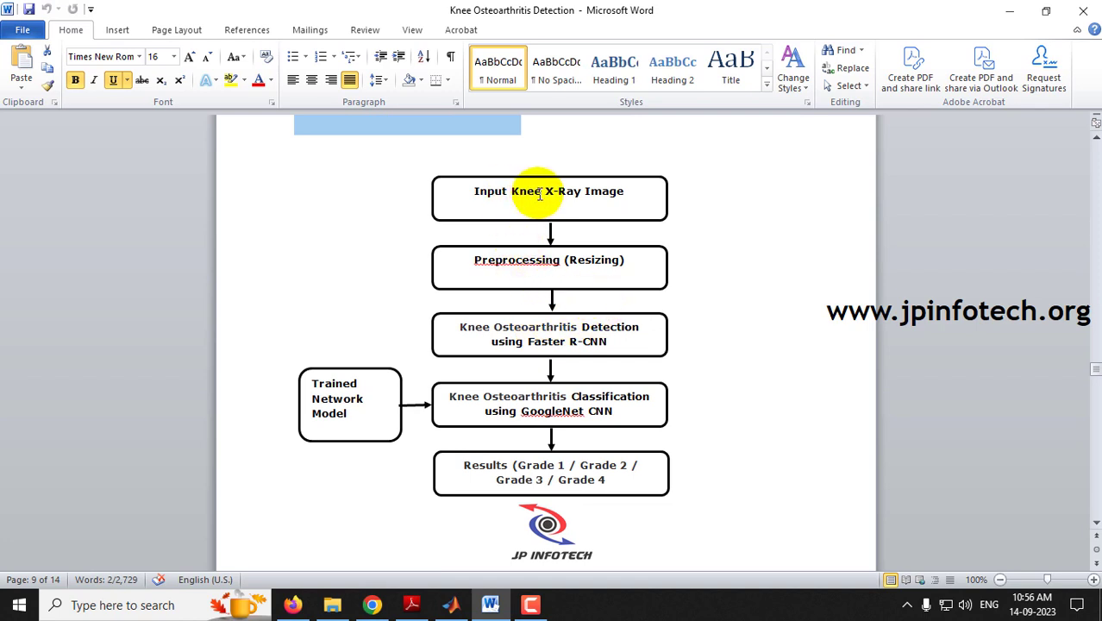
{"action": "mouse_move", "coordinate": [450, 256]}
{"action": "left_mouse_down"}
{"action": "mouse_move", "coordinate": [604, 263]}
{"action": "mouse_move", "coordinate": [569, 312]}
{"action": "left_mouse_up"}
{"action": "left_click", "coordinate": [546, 327]}
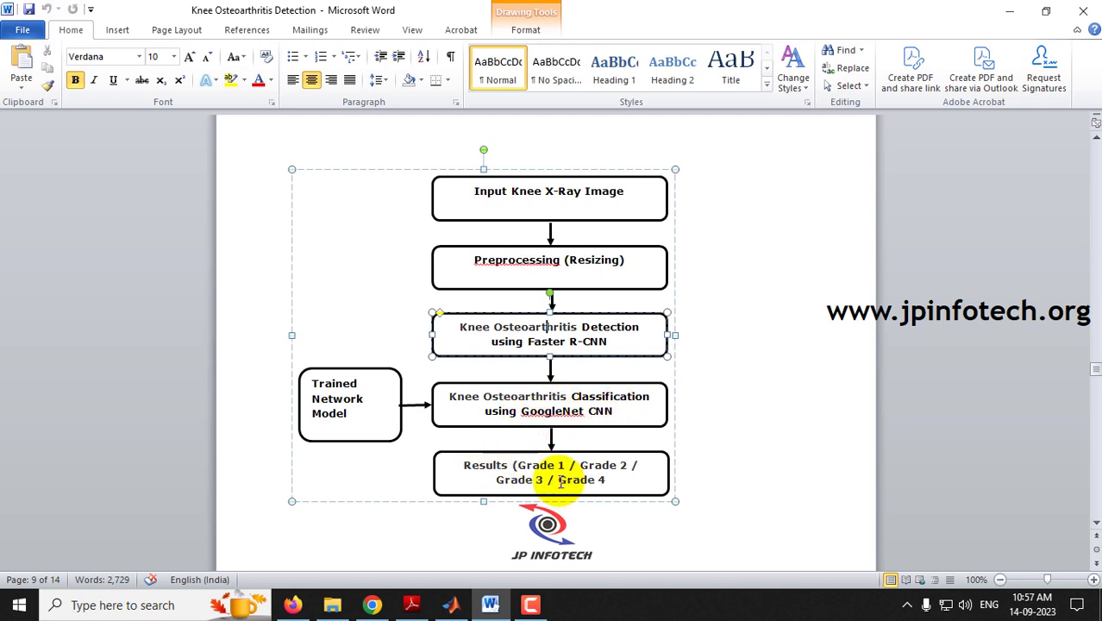
{"action": "scroll", "coordinate": [495, 419], "scroll_direction": "down", "scroll_amount": 5}
{"action": "scroll", "coordinate": [495, 419], "scroll_direction": "up", "scroll_amount": 2}
{"action": "scroll", "coordinate": [493, 414], "scroll_direction": "down", "scroll_amount": 12}
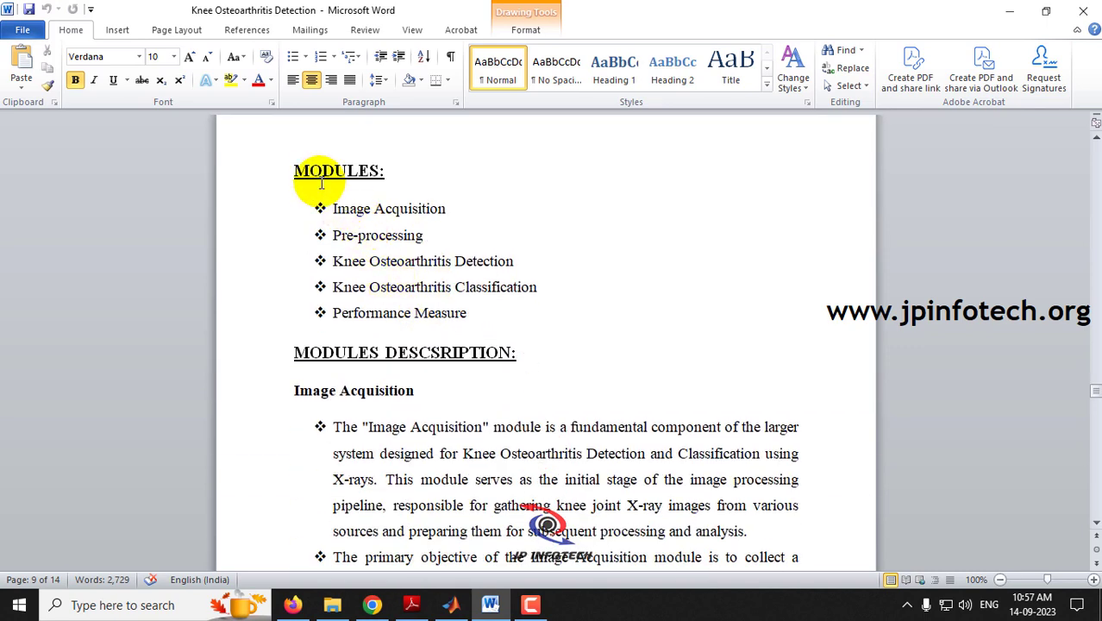
Highlight the MODULES: heading and scroll down to the SYSTEM REQUIREMENTS section
{"action": "left_click_drag", "start_coordinate": [295, 168], "coordinate": [425, 175]}
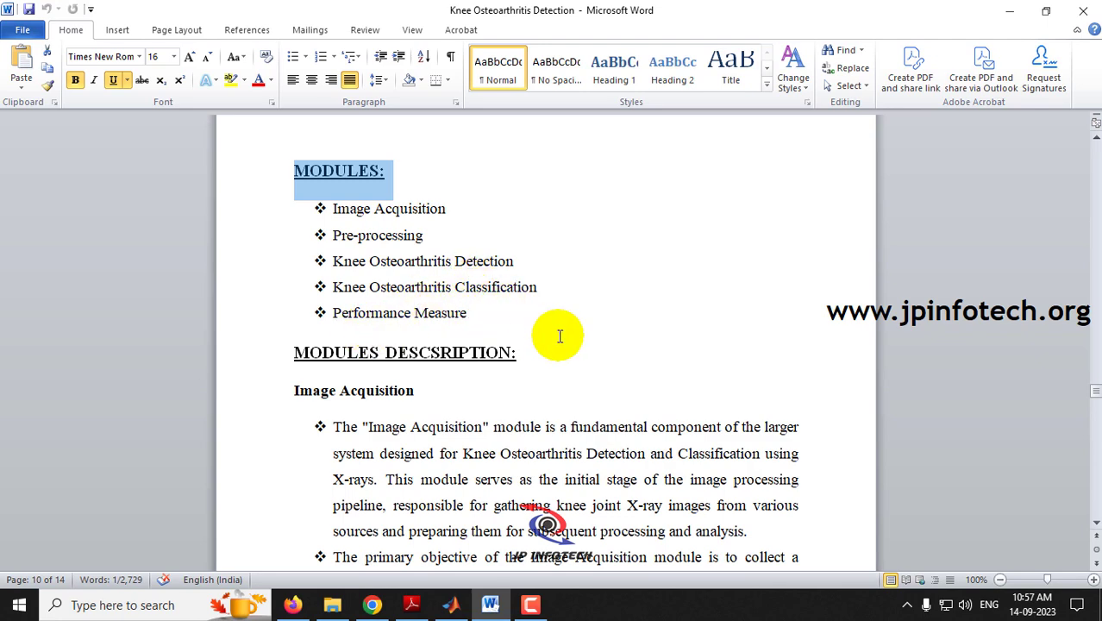
{"action": "scroll", "coordinate": [435, 352], "scroll_direction": "down", "scroll_amount": 15}
{"action": "scroll", "coordinate": [414, 354], "scroll_direction": "down", "scroll_amount": 20}
{"action": "scroll", "coordinate": [414, 354], "scroll_direction": "down", "scroll_amount": 10}
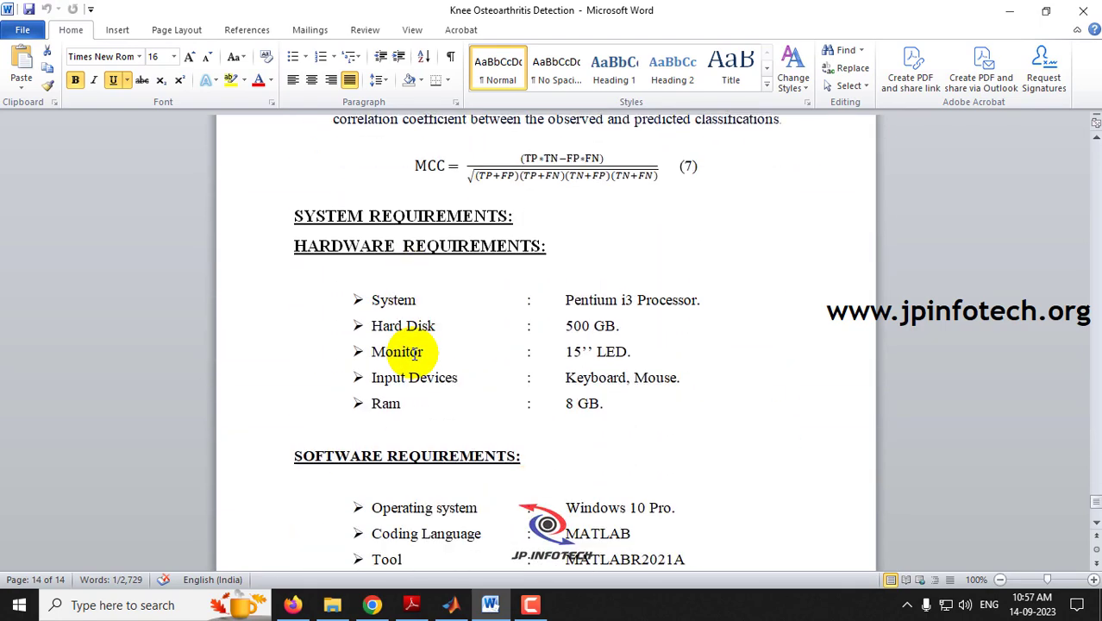
Highlight MATLABR2021A and the reference citation, then return to the document title on page 1
{"action": "scroll", "coordinate": [414, 354], "scroll_direction": "down", "scroll_amount": 4}
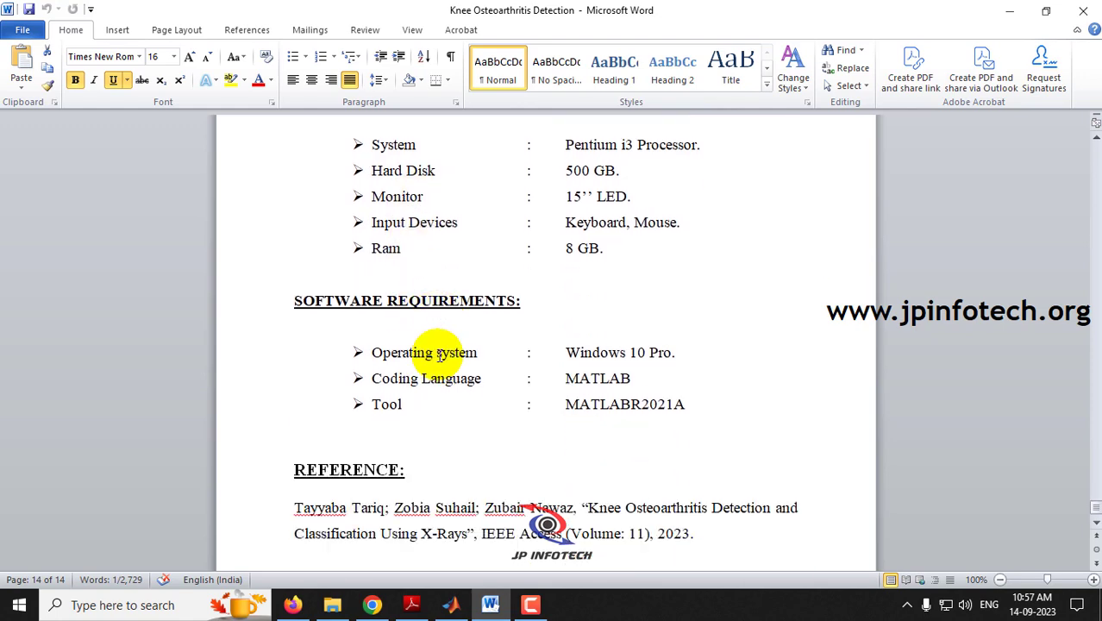
{"action": "scroll", "coordinate": [604, 358], "scroll_direction": "down", "scroll_amount": 2}
{"action": "left_click_drag", "start_coordinate": [566, 300], "coordinate": [667, 298]}
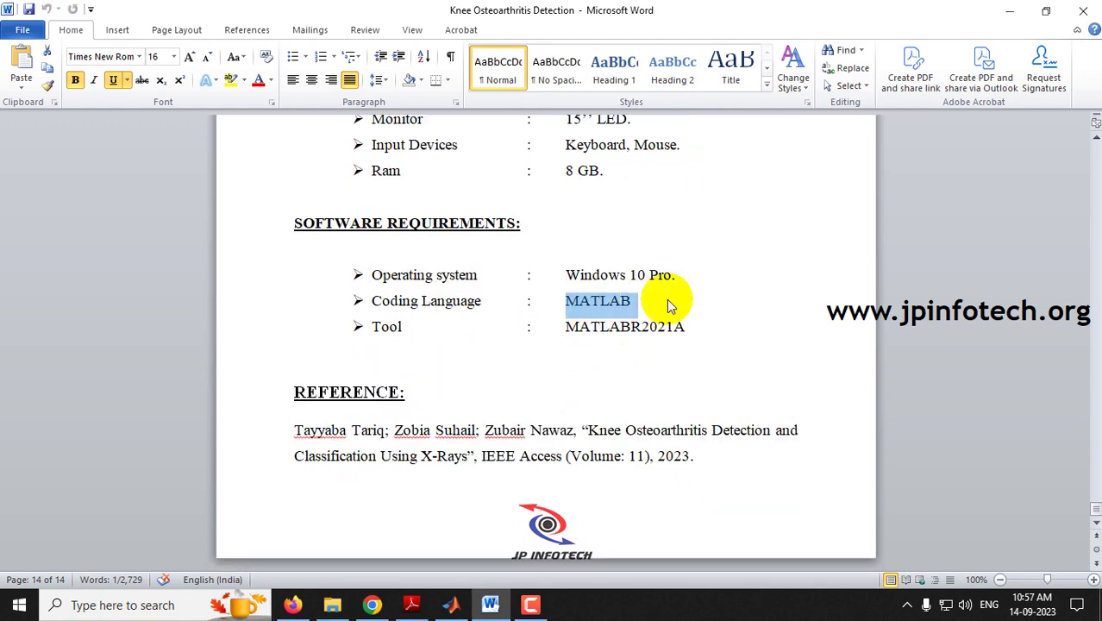
{"action": "left_click_drag", "start_coordinate": [569, 330], "coordinate": [687, 327]}
{"action": "left_click_drag", "start_coordinate": [701, 459], "coordinate": [296, 435]}
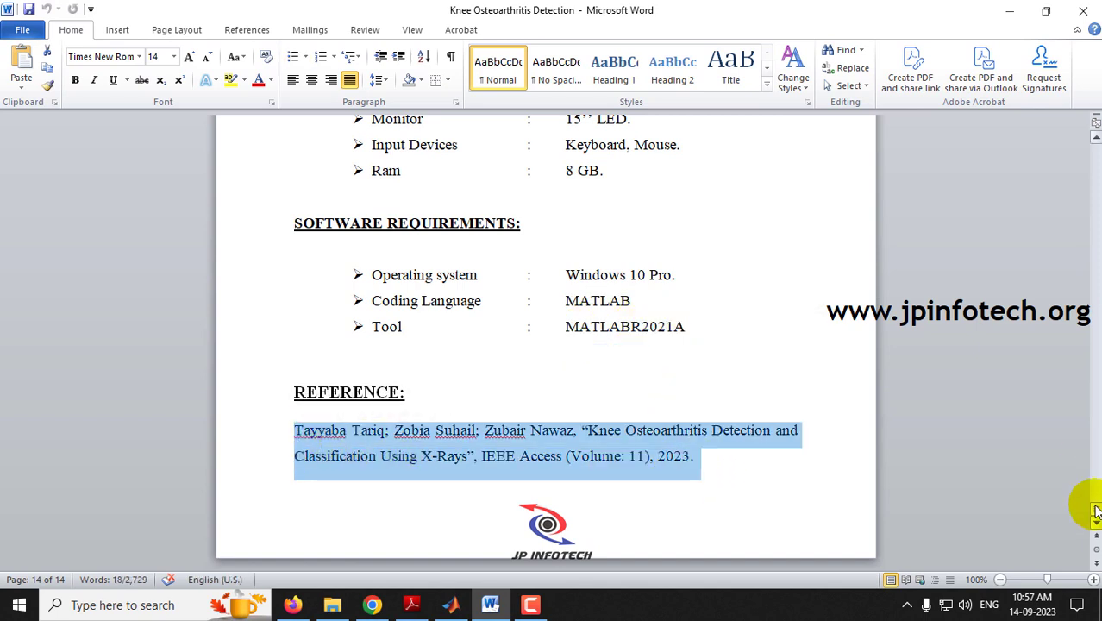
{"action": "left_click_drag", "start_coordinate": [1096, 514], "coordinate": [1074, 145]}
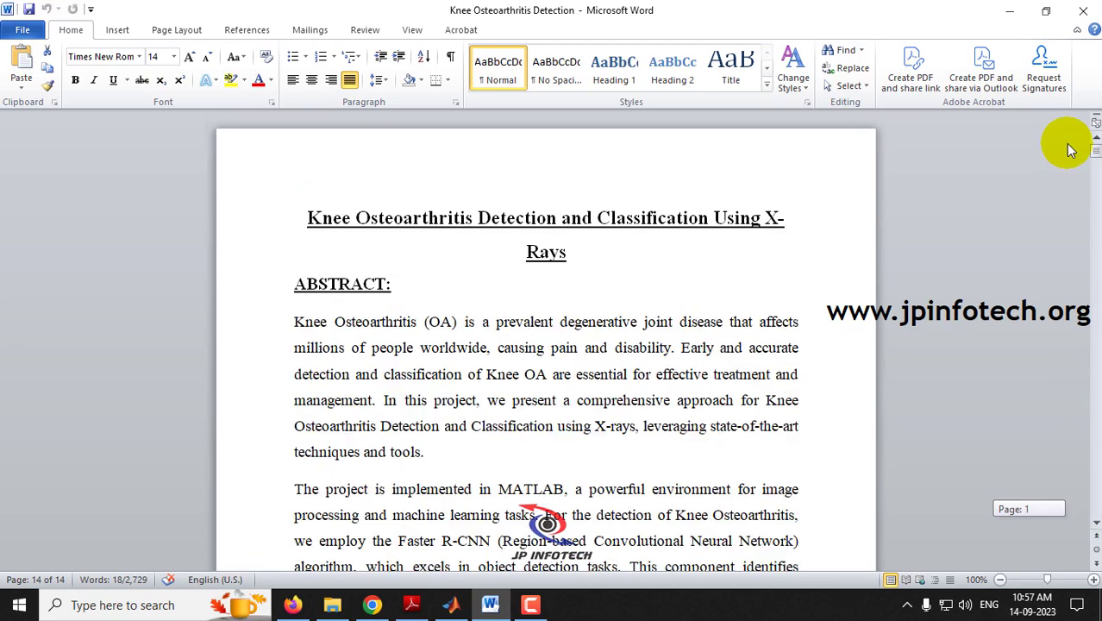
{"action": "left_click", "coordinate": [592, 223]}
In Explorer, open Full Coding > Dataset > Grade 1 and preview the X-ray GI19
{"action": "left_click", "coordinate": [332, 605]}
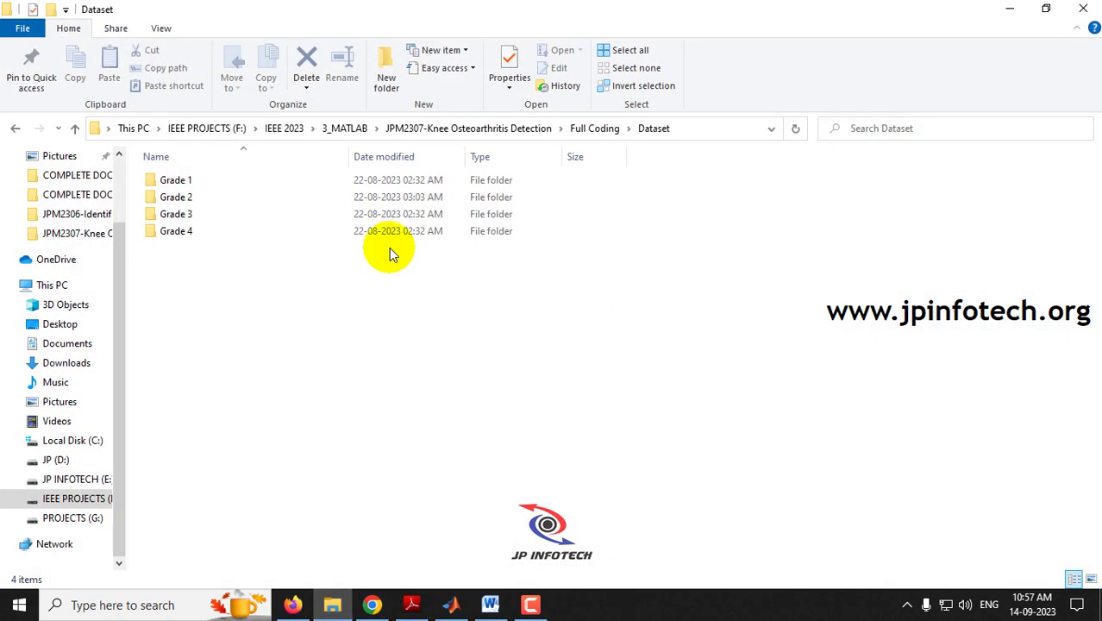
{"action": "left_click", "coordinate": [584, 128]}
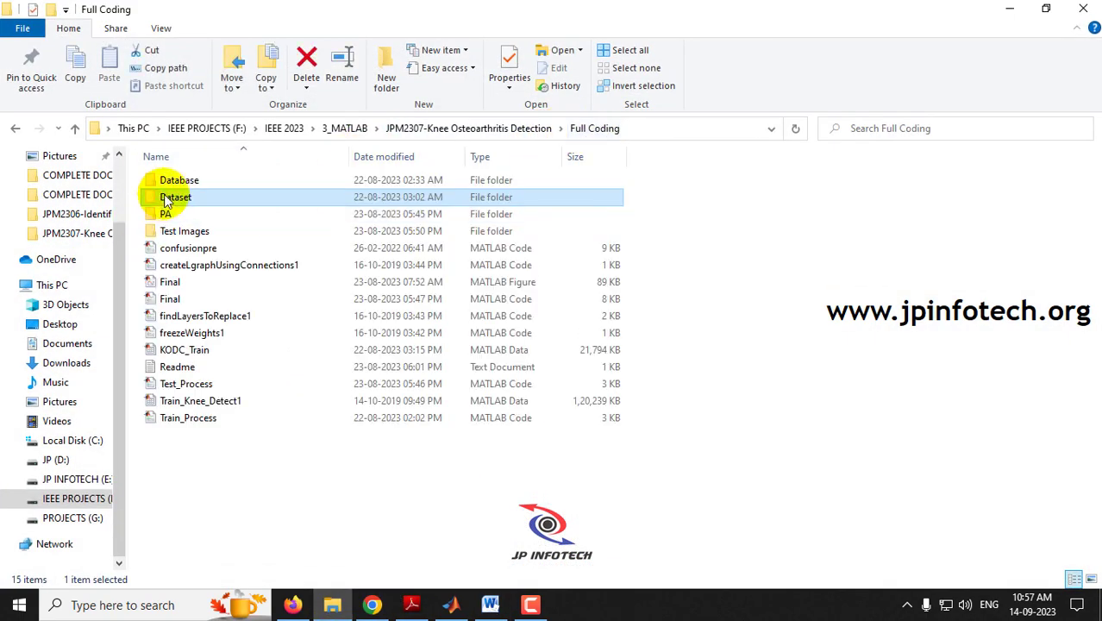
{"action": "double_click", "coordinate": [177, 199]}
{"action": "double_click", "coordinate": [179, 183]}
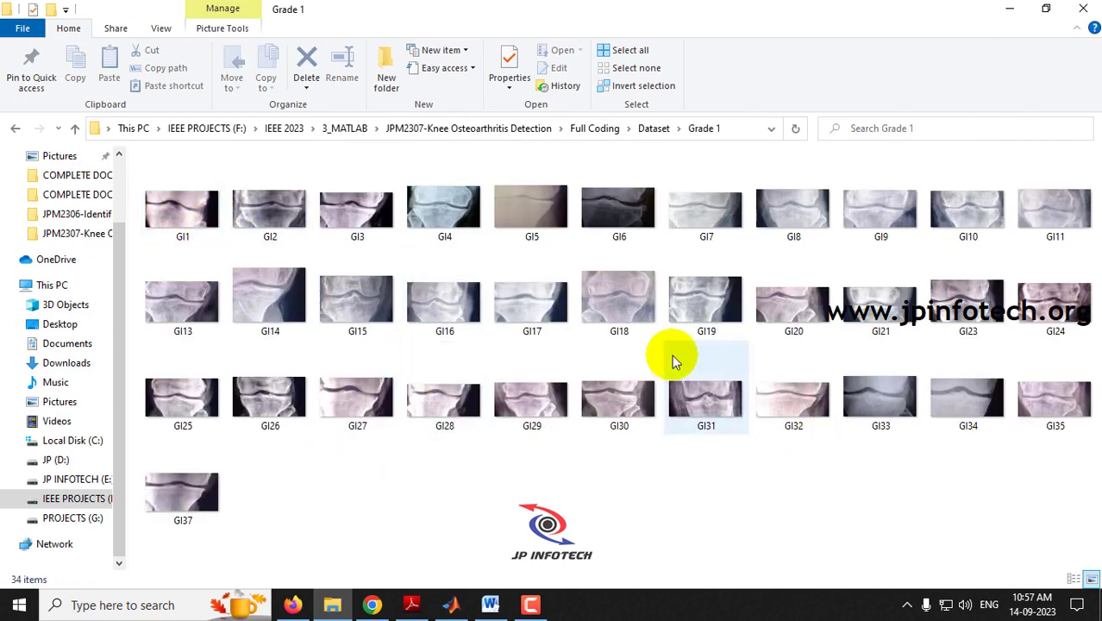
{"action": "double_click", "coordinate": [709, 320]}
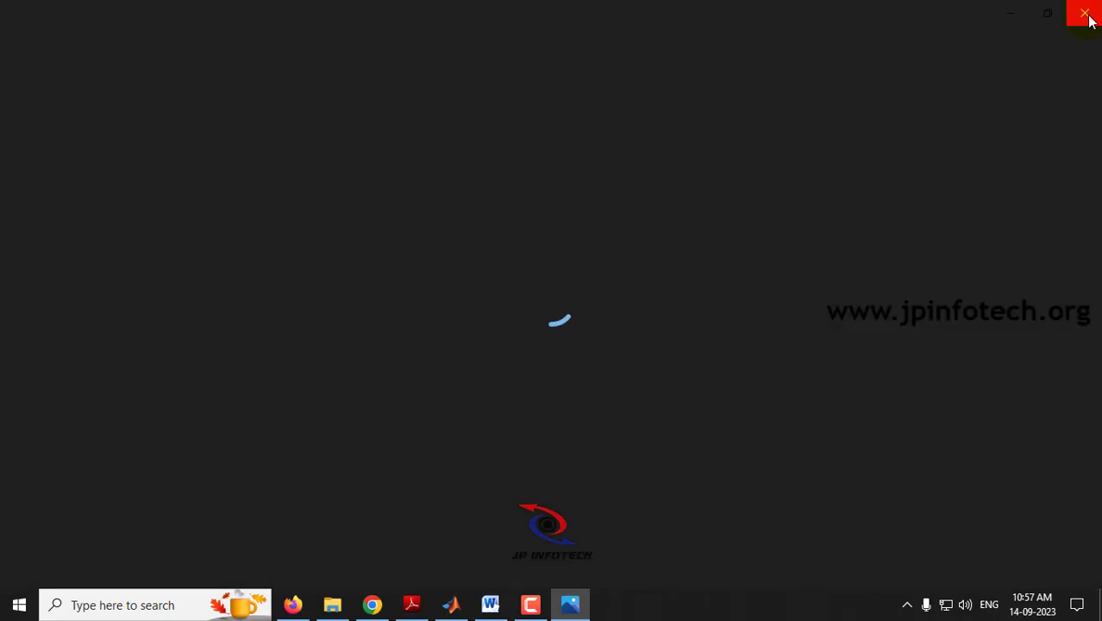
{"action": "left_click", "coordinate": [1086, 15]}
{"action": "left_click", "coordinate": [651, 129]}
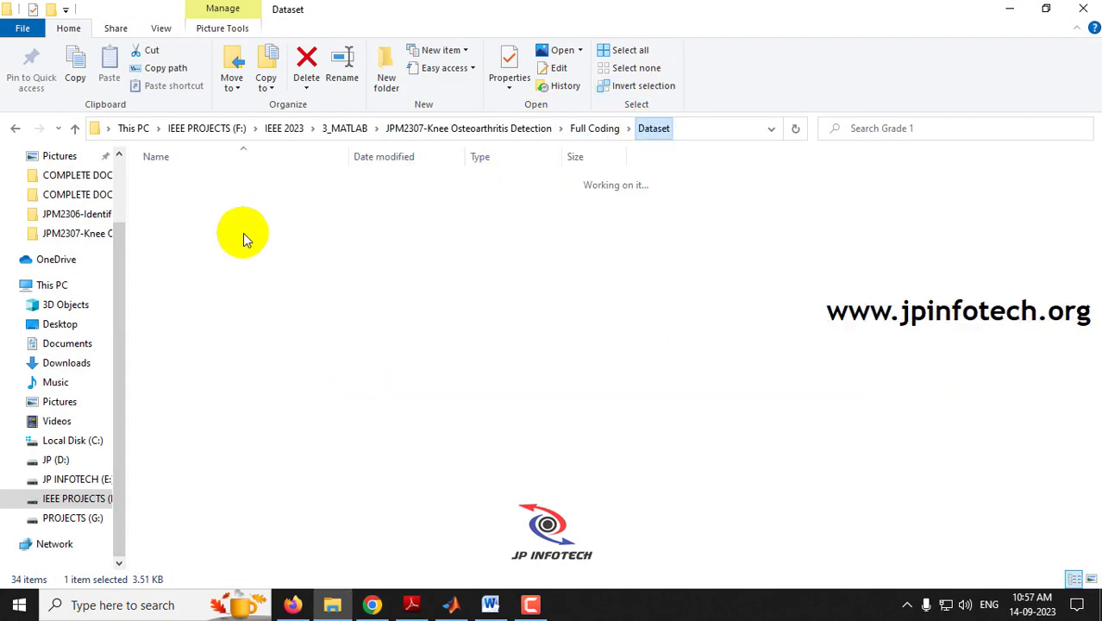
Browse the Grade 2, Grade 3 and Grade 4 folders, returning to Dataset each time
{"action": "double_click", "coordinate": [191, 197]}
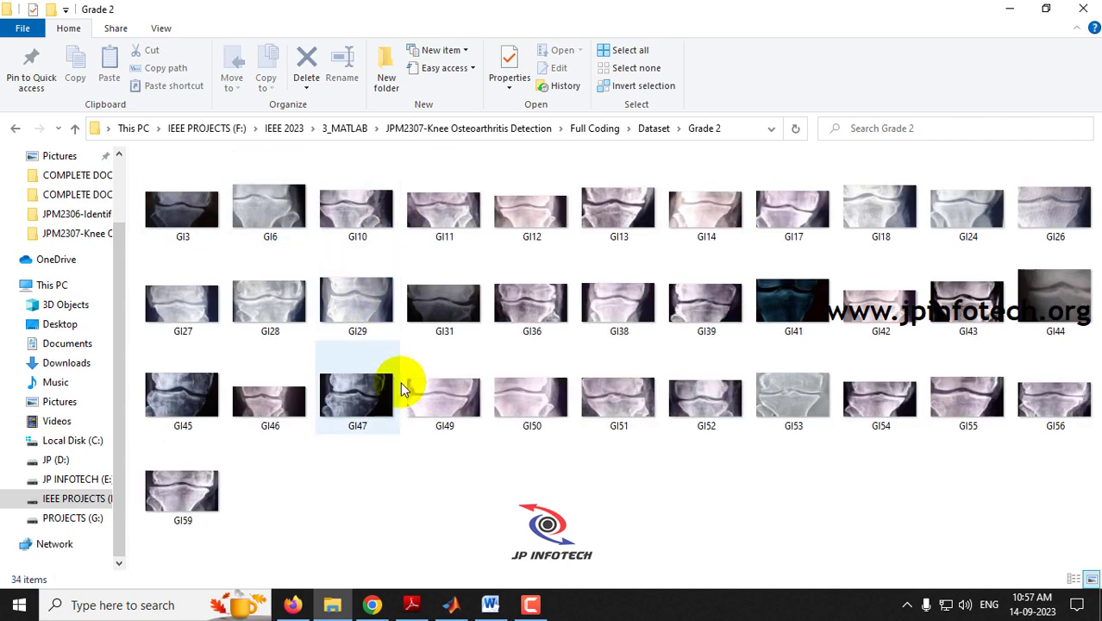
{"action": "left_click", "coordinate": [653, 128]}
{"action": "double_click", "coordinate": [181, 215]}
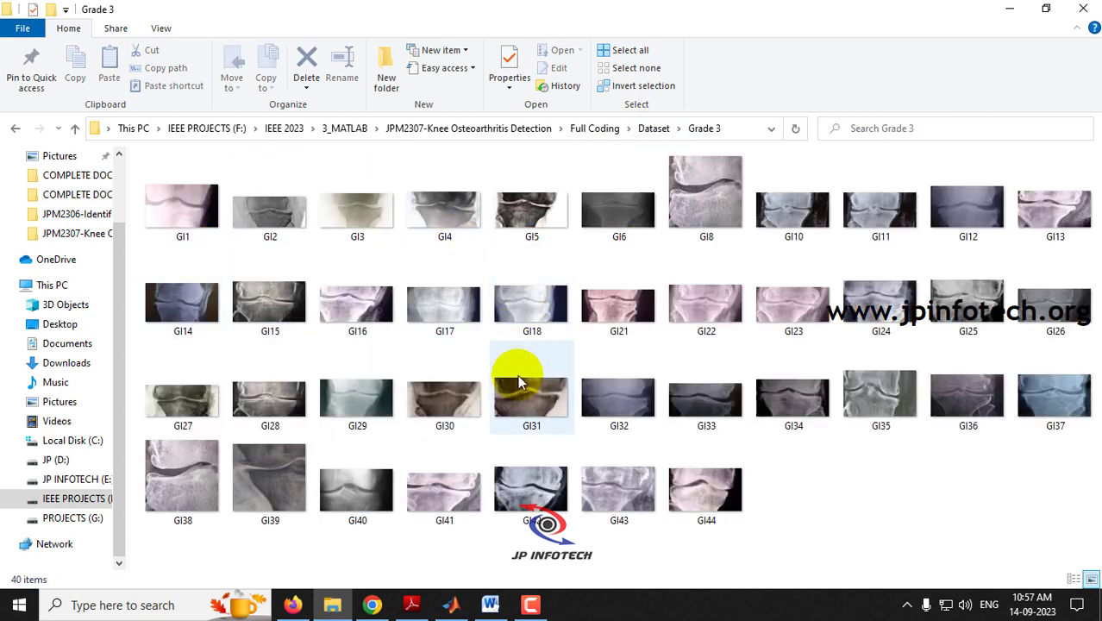
{"action": "left_click", "coordinate": [647, 131]}
{"action": "double_click", "coordinate": [175, 233]}
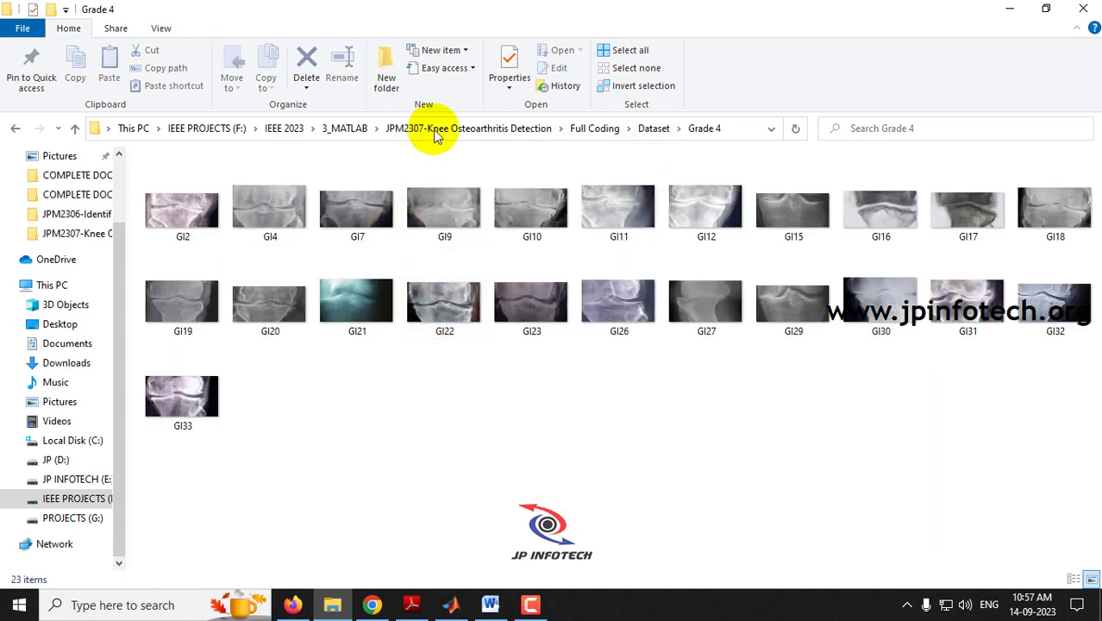
{"action": "left_click", "coordinate": [653, 138]}
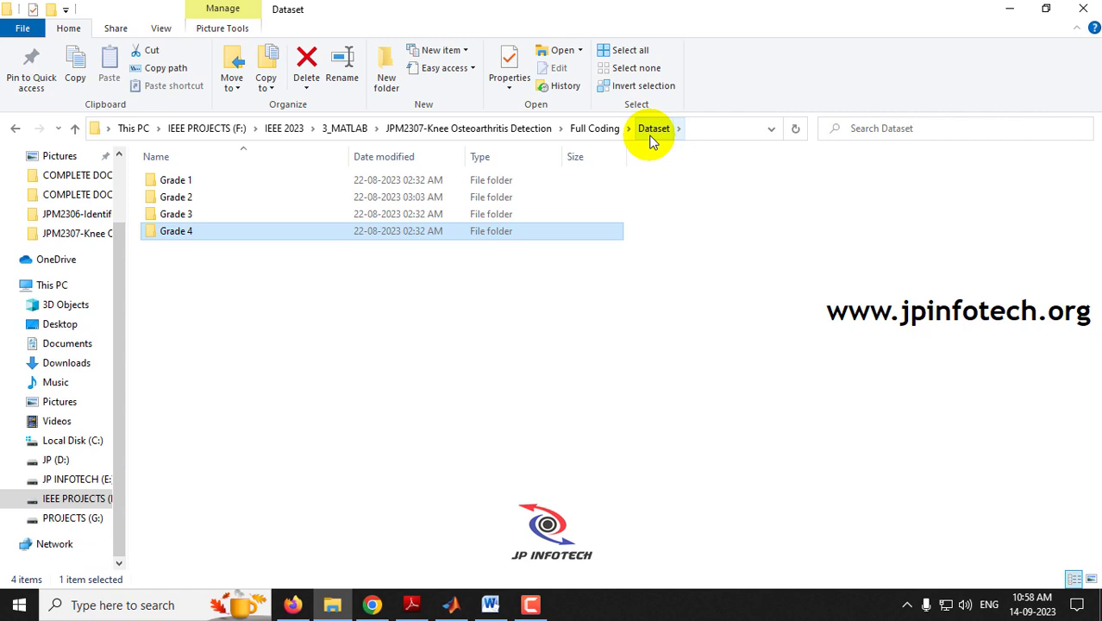
Return to the Full Coding folder and copy its full path from the Explorer address bar
{"action": "double_click", "coordinate": [200, 230]}
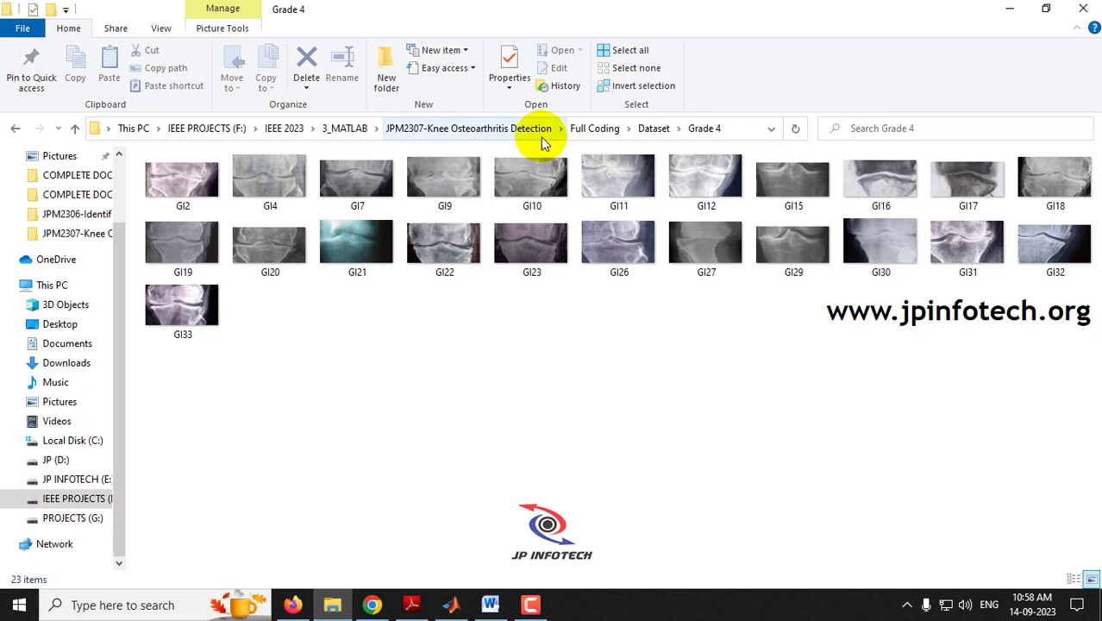
{"action": "left_click", "coordinate": [594, 131]}
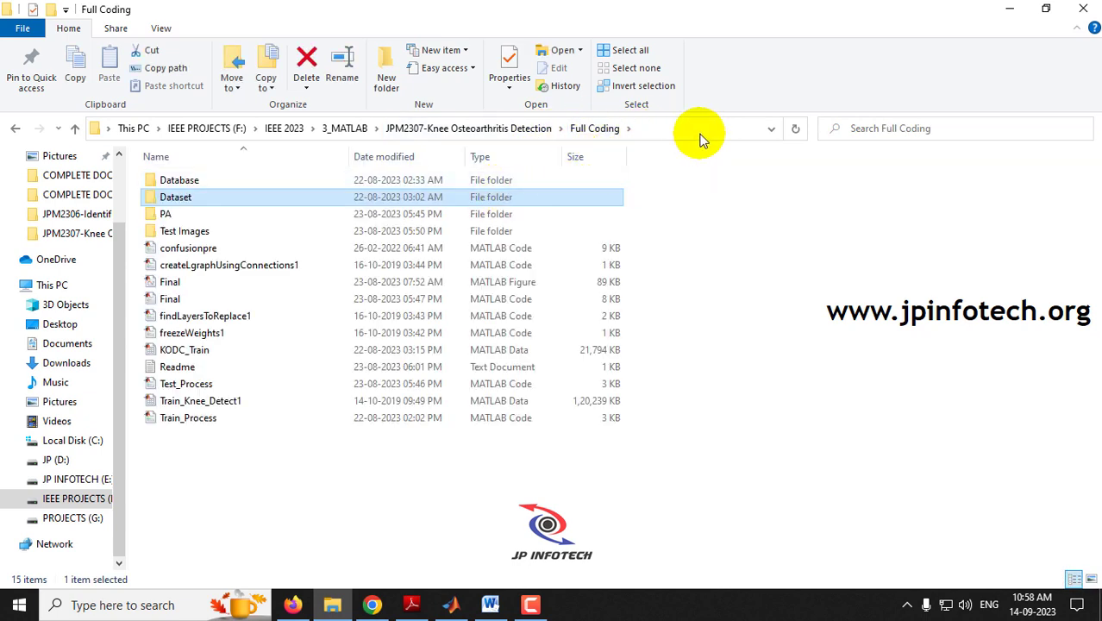
{"action": "left_click", "coordinate": [645, 130]}
{"action": "right_click", "coordinate": [447, 131]}
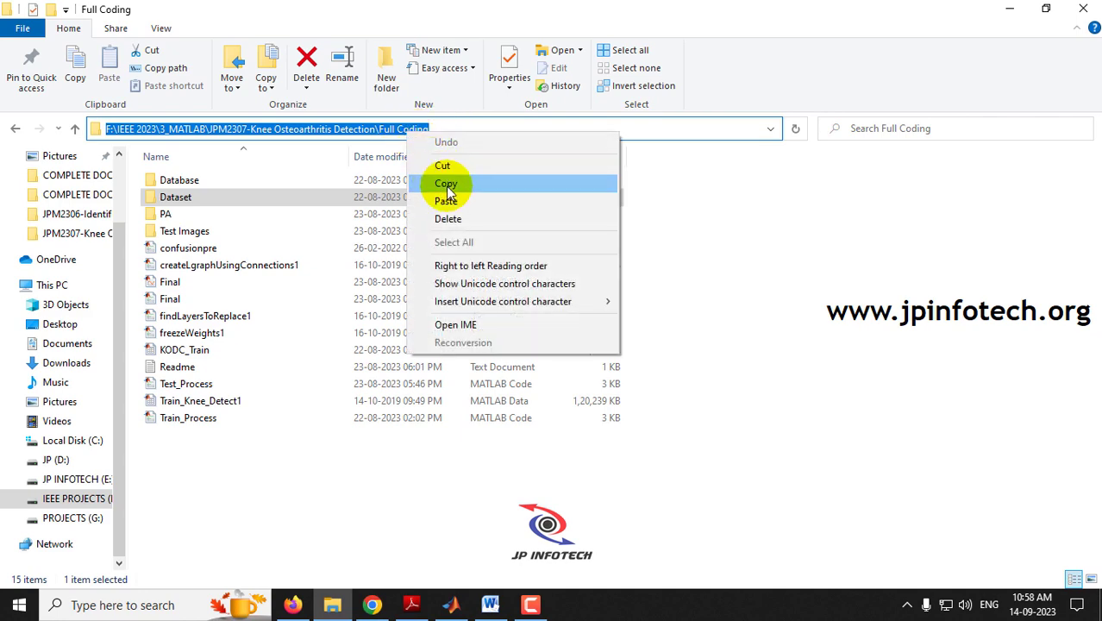
{"action": "left_click", "coordinate": [446, 184]}
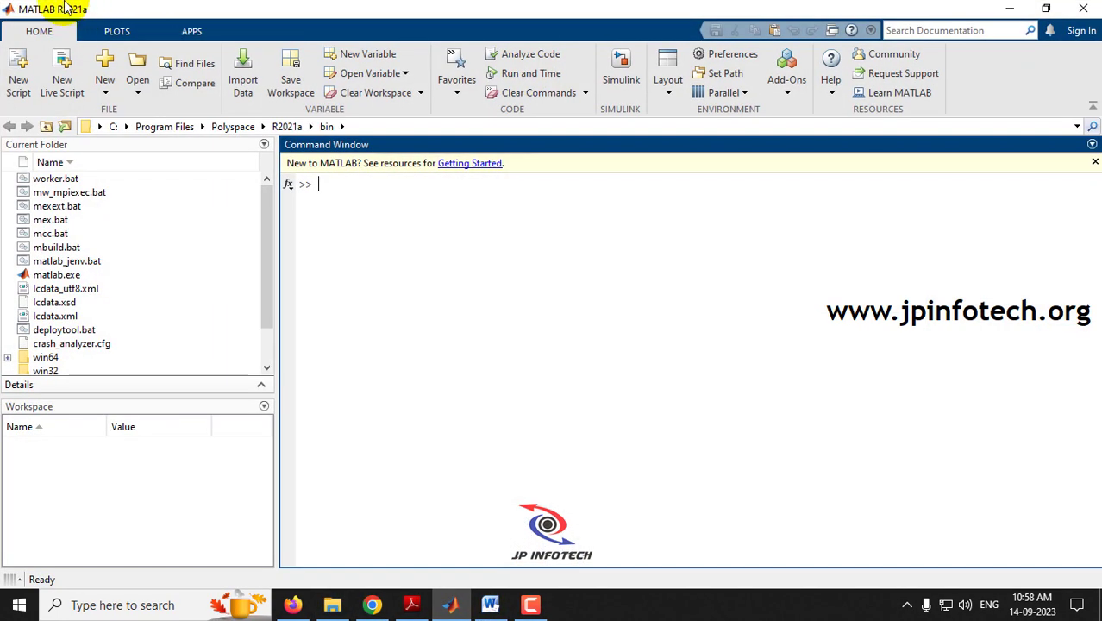
Paste the Full Coding path as MATLAB's current folder, then select Final.m in the file list
{"action": "left_click", "coordinate": [358, 127]}
{"action": "key", "text": "ctrl+v"}
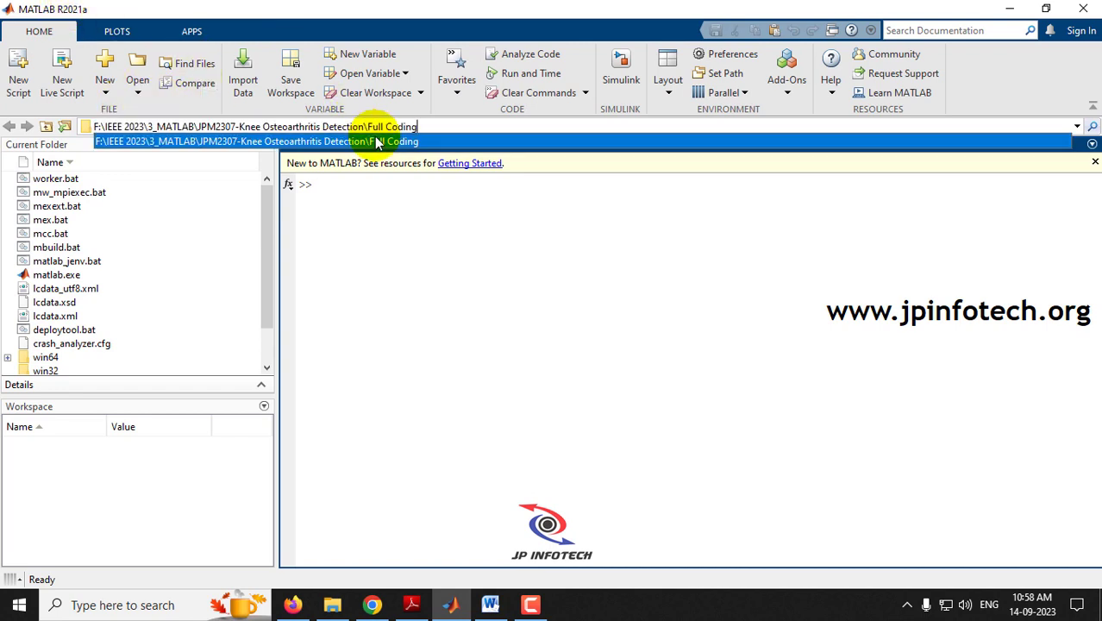
{"action": "left_click", "coordinate": [377, 142]}
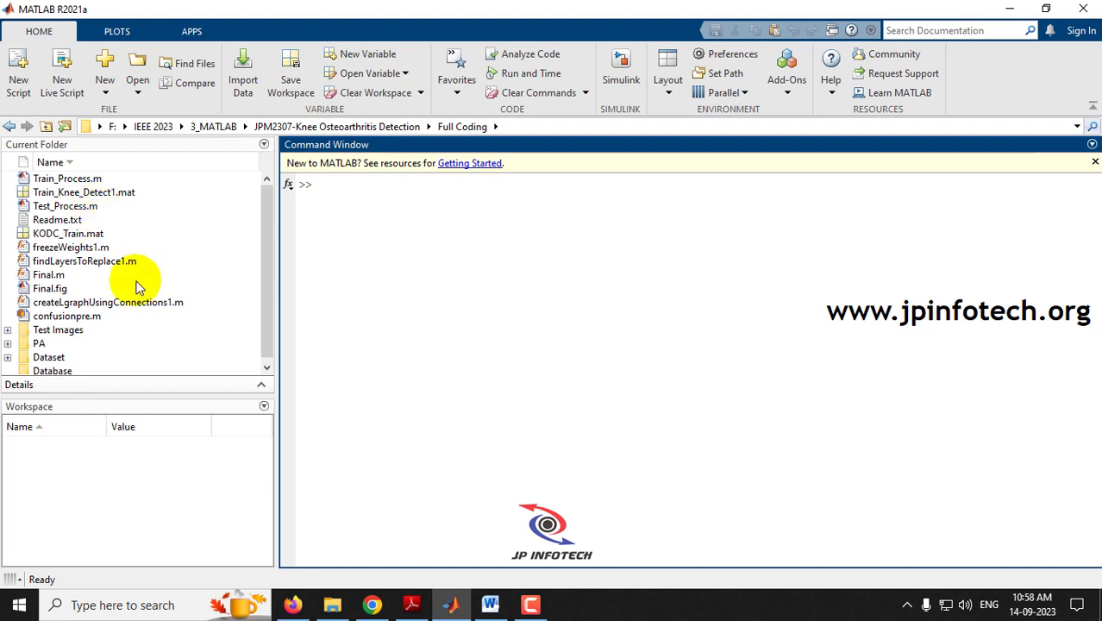
{"action": "left_click", "coordinate": [273, 250]}
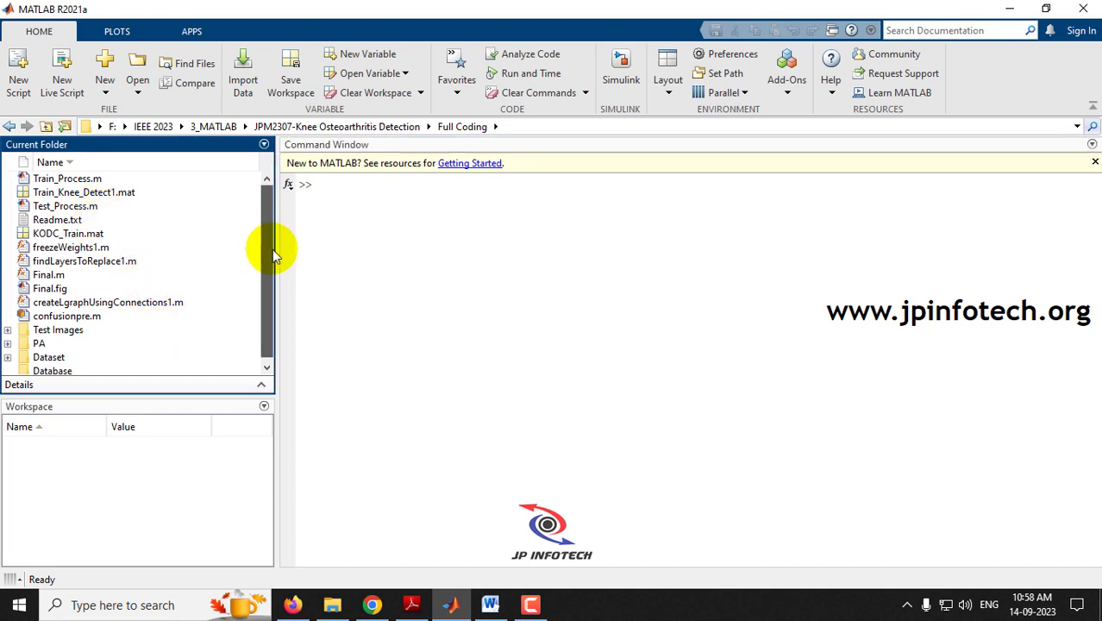
{"action": "left_click_drag", "start_coordinate": [273, 249], "coordinate": [270, 295]}
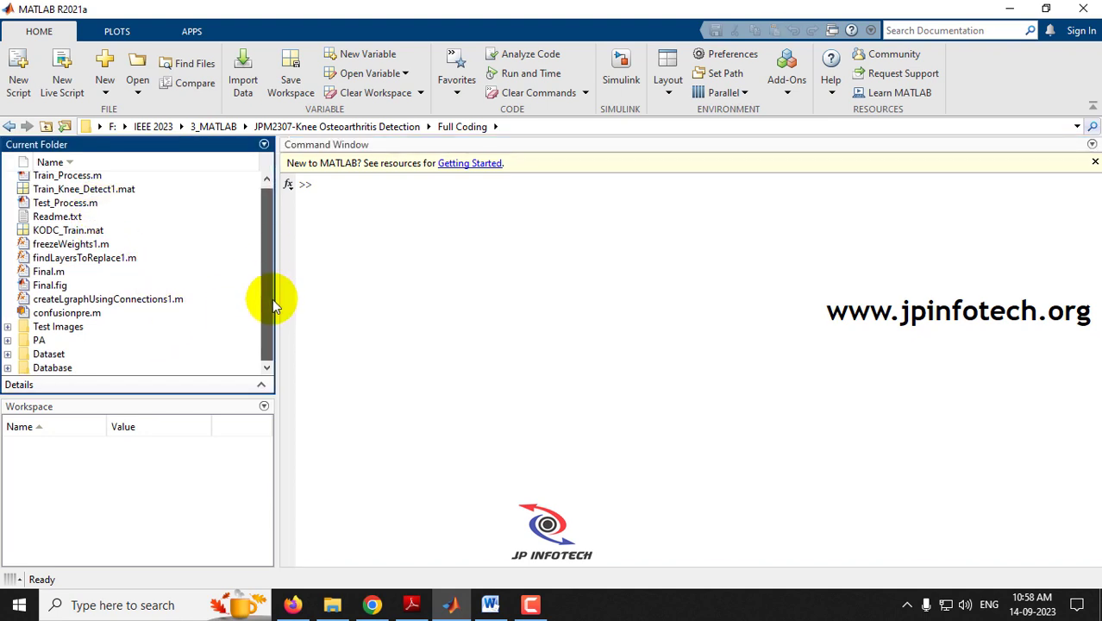
{"action": "left_click", "coordinate": [53, 272]}
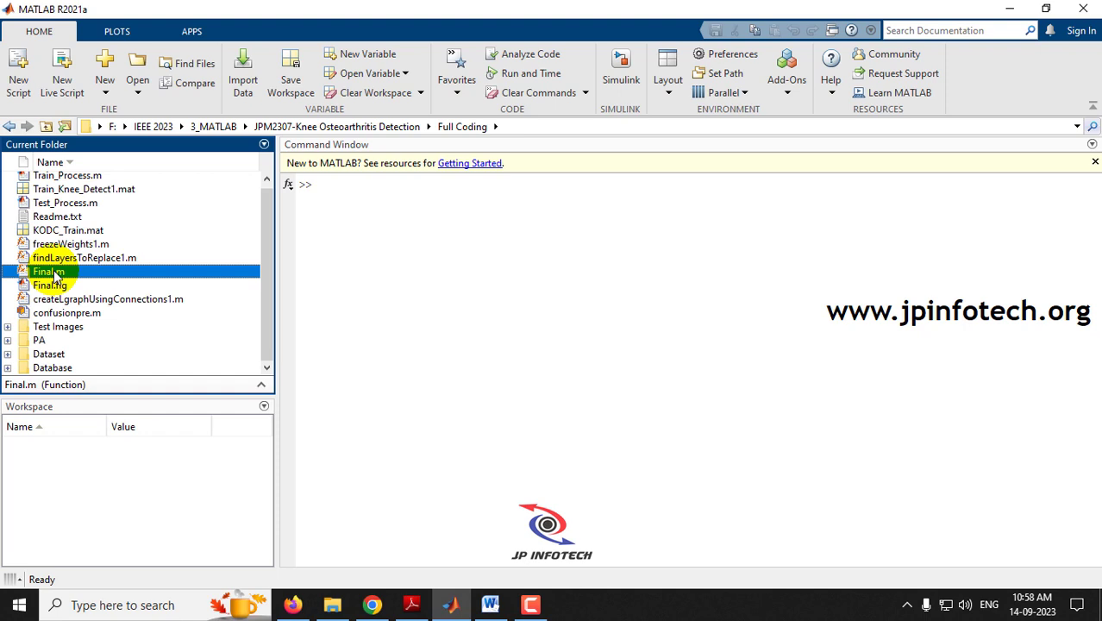
Run Final.m to launch the Deep Learning based Knee Osteoarthritis Detection and Classification window
{"action": "right_click", "coordinate": [53, 272]}
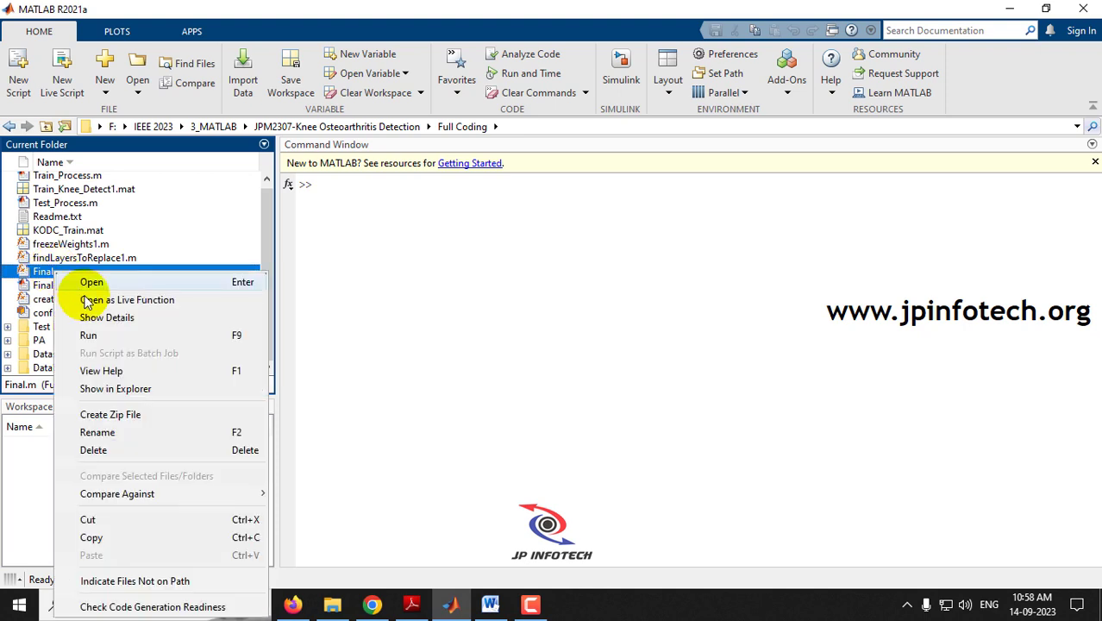
{"action": "left_click", "coordinate": [108, 338]}
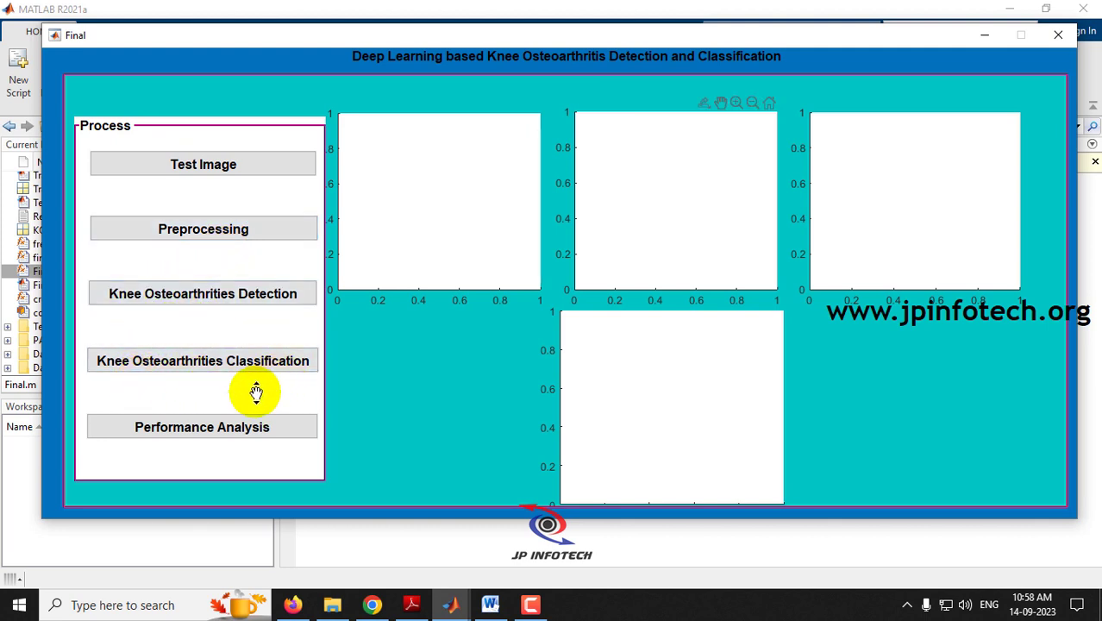
{"action": "left_click", "coordinate": [351, 451]}
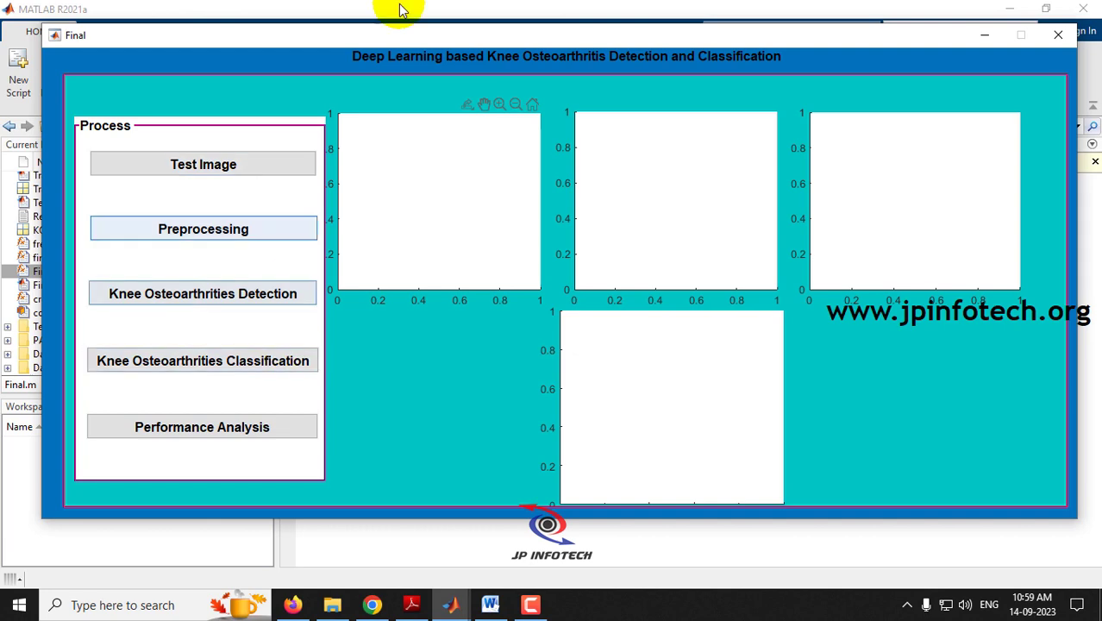